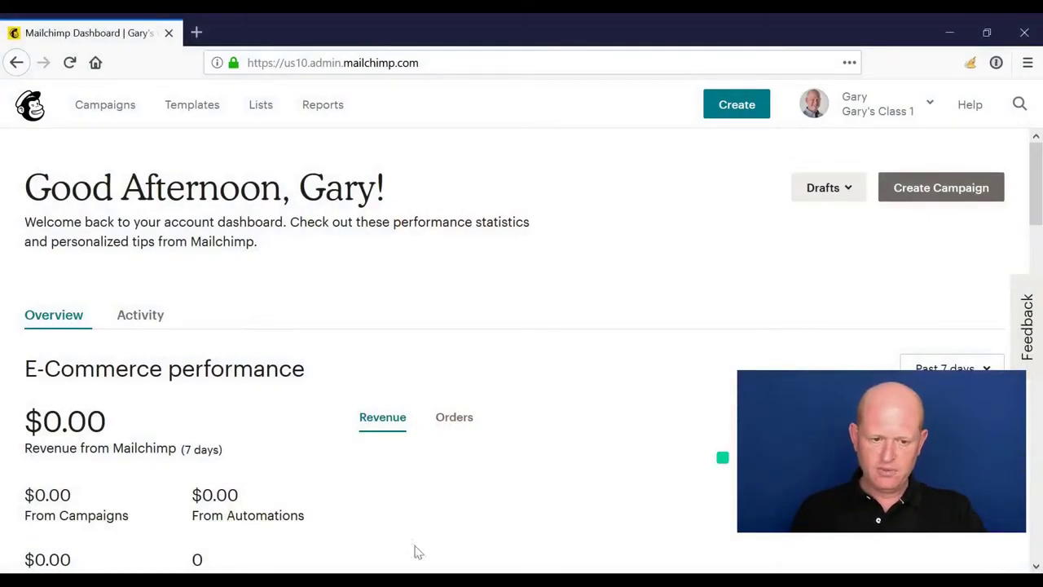
From Campaigns, open the Feb 2019 draft for editing and scroll down to its Content section.
left_click(118, 110)
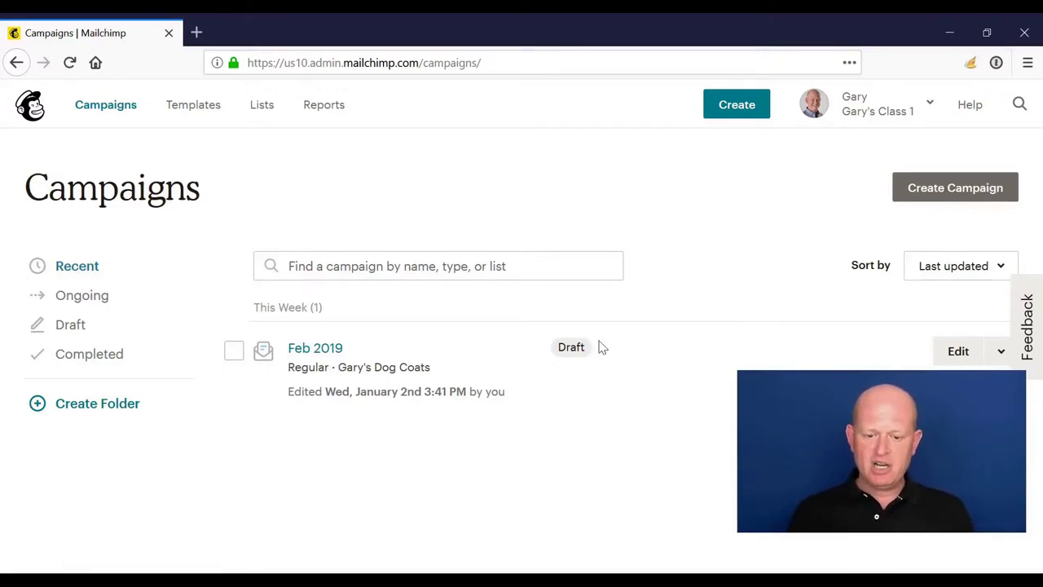
left_click(956, 353)
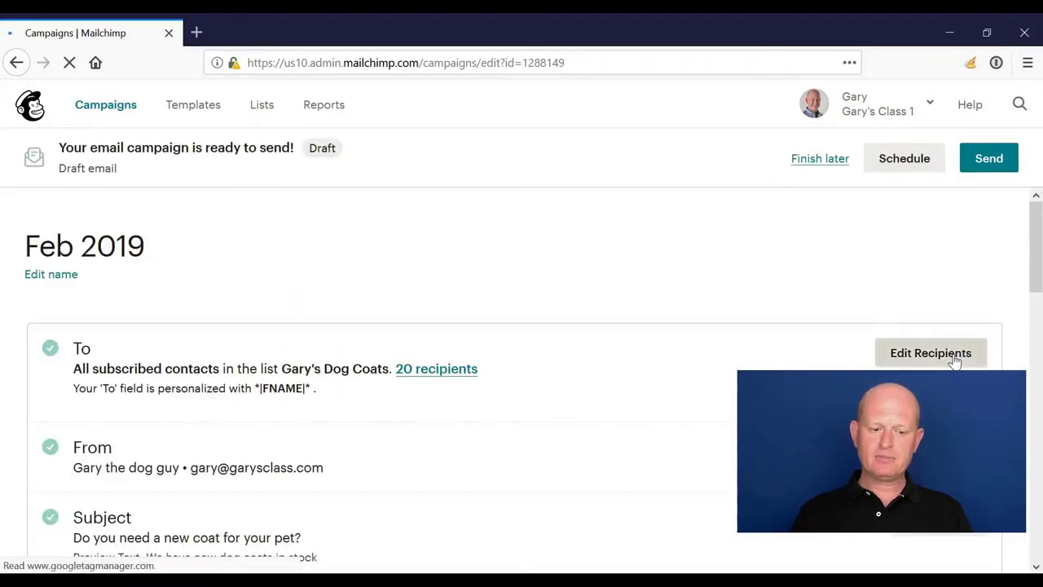
scroll(467, 324, "down", 5)
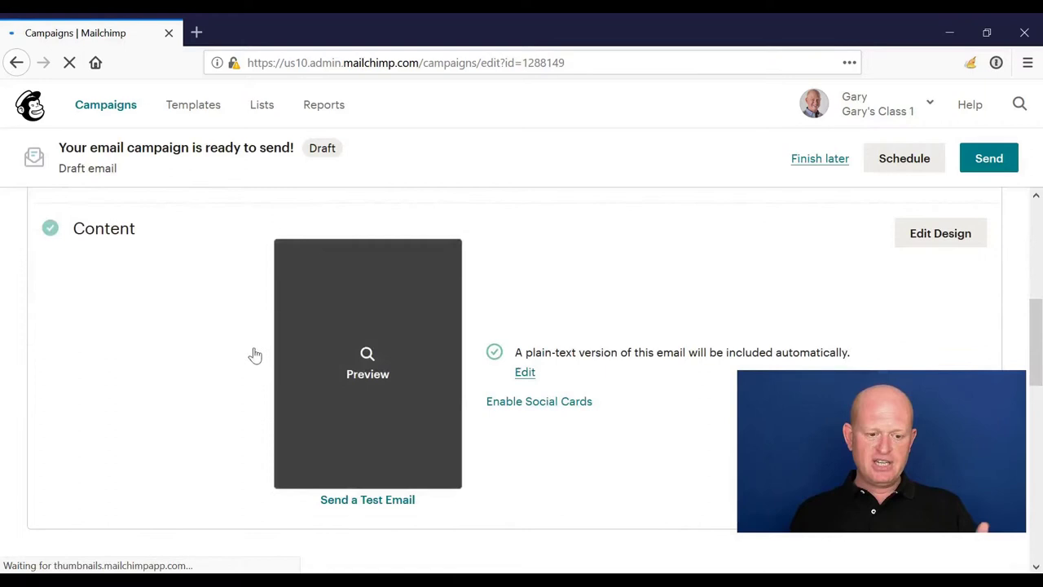
Open Edit Design and scroll the preview to the 'Need a new dog coat?' text block.
left_click(923, 253)
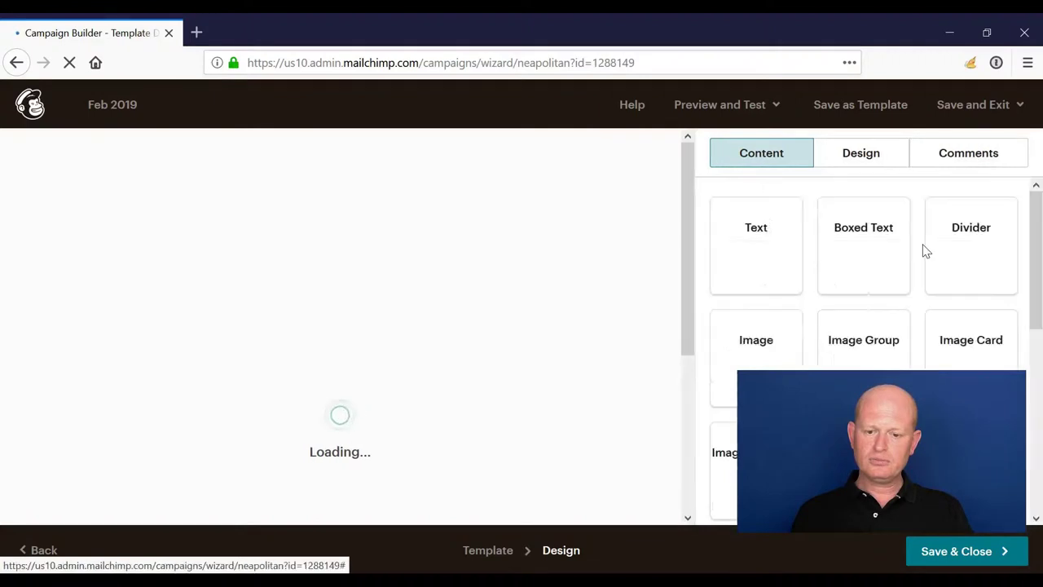
scroll(603, 258, "down", 5)
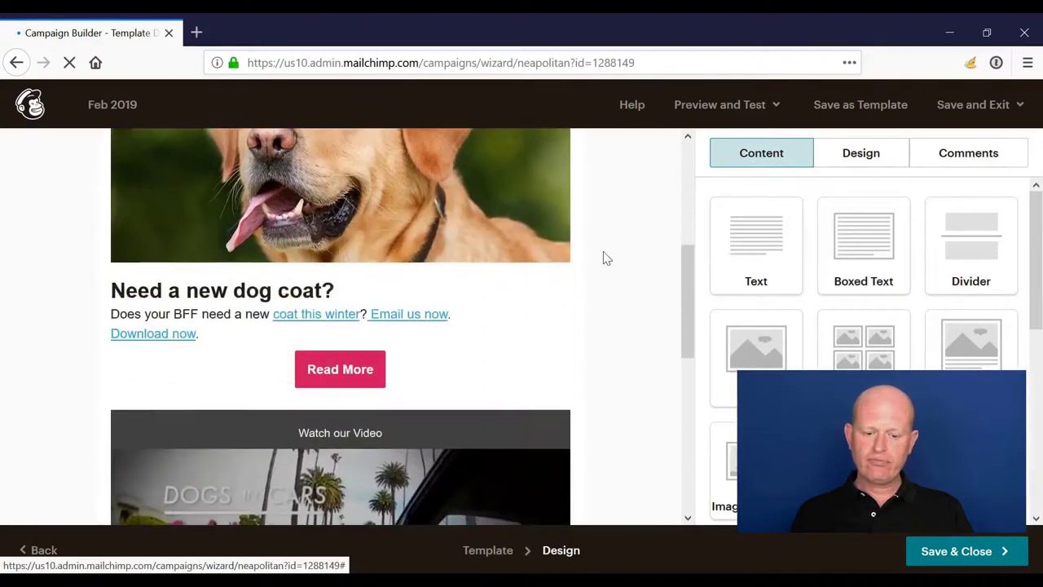
scroll(603, 258, "down", 3)
scroll(603, 258, "up", 4)
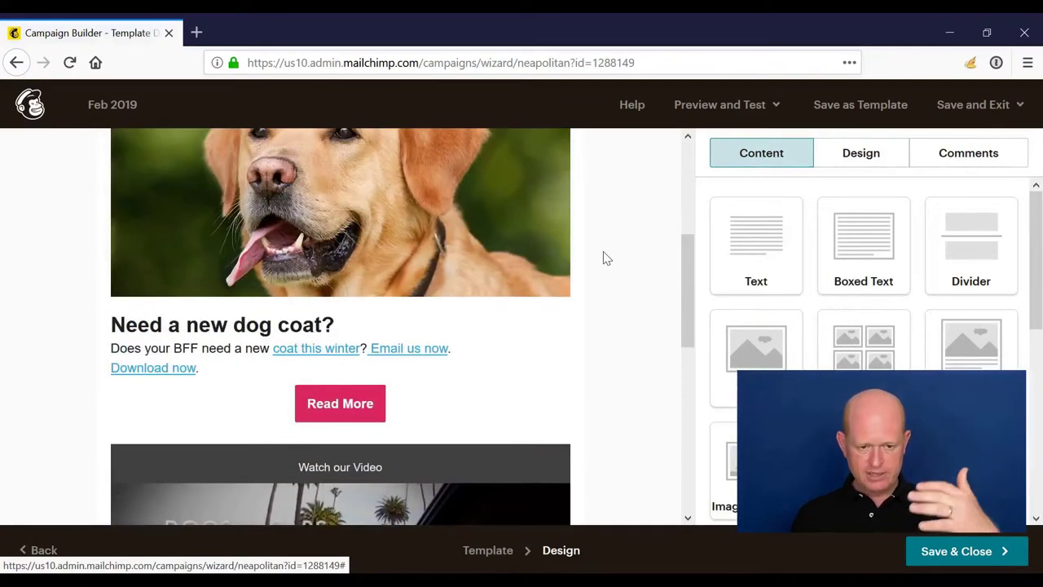
scroll(603, 258, "up", 3)
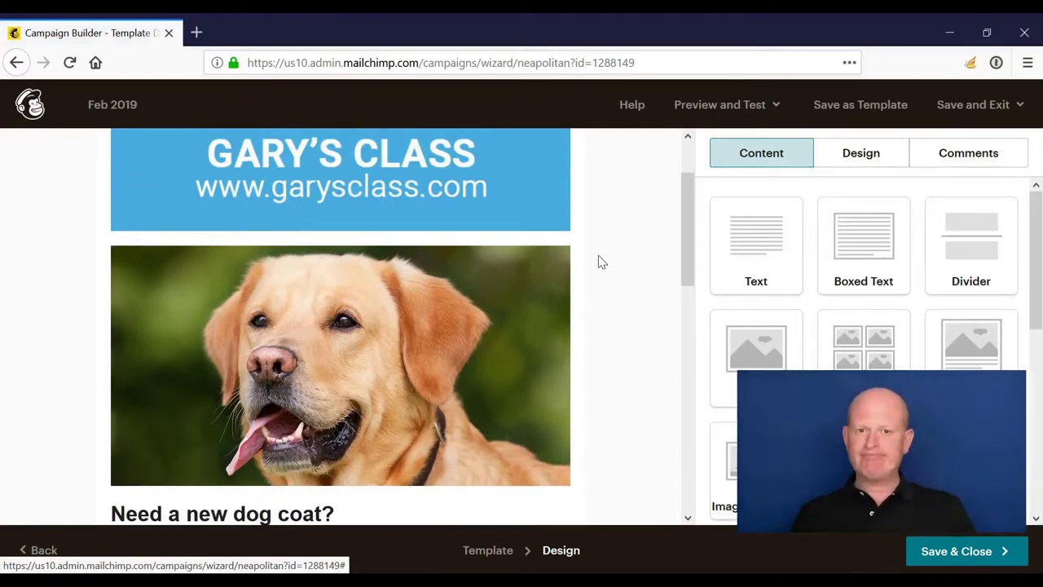
scroll(601, 261, "up", 2)
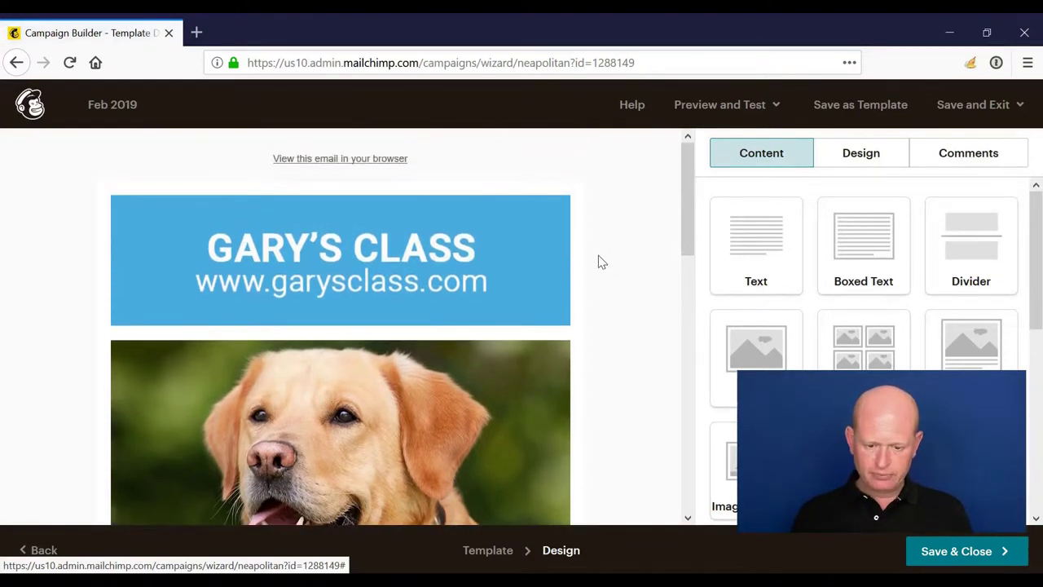
scroll(602, 261, "down", 2)
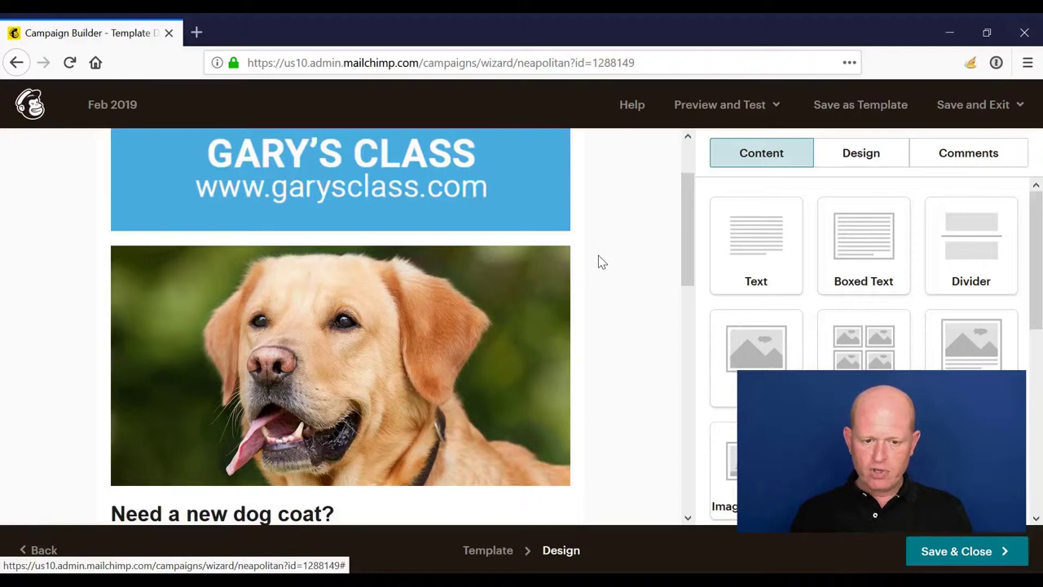
scroll(598, 255, "down", 3)
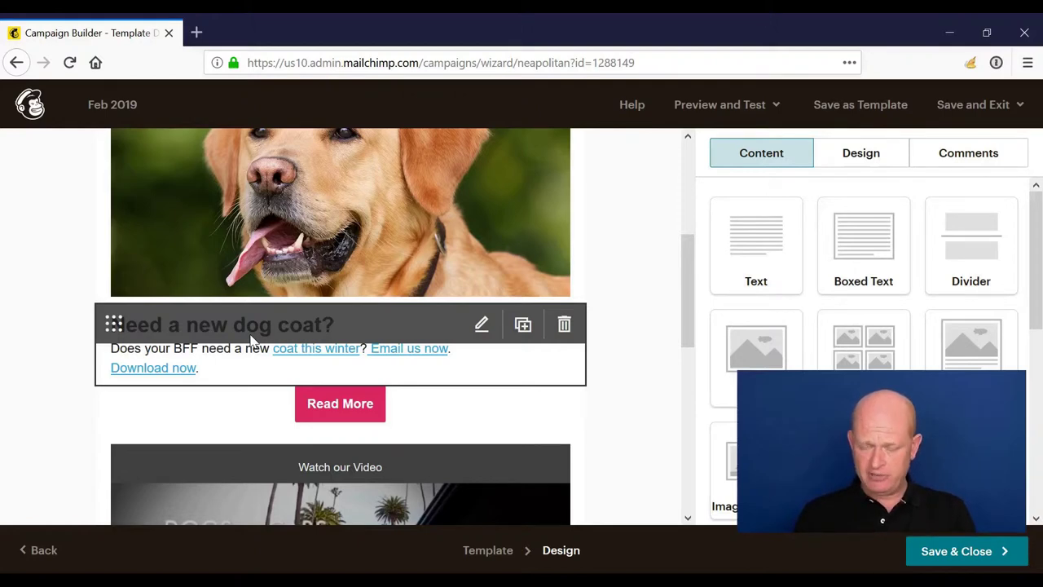
In the dog-coat text block, add a 'Hi *|FNAME|*,' greeting line under the heading.
left_click(252, 341)
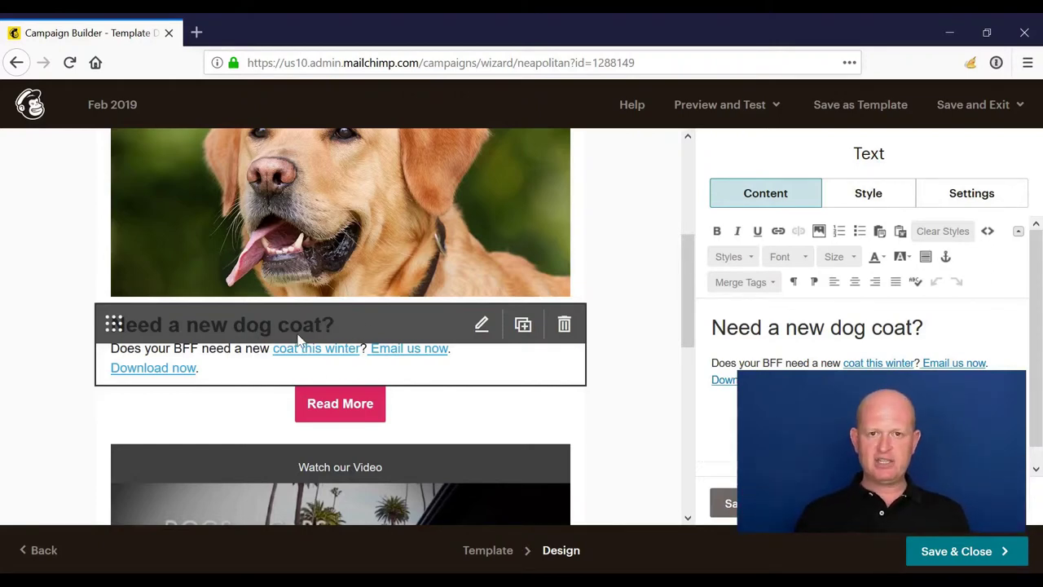
scroll(903, 342, "down", 1)
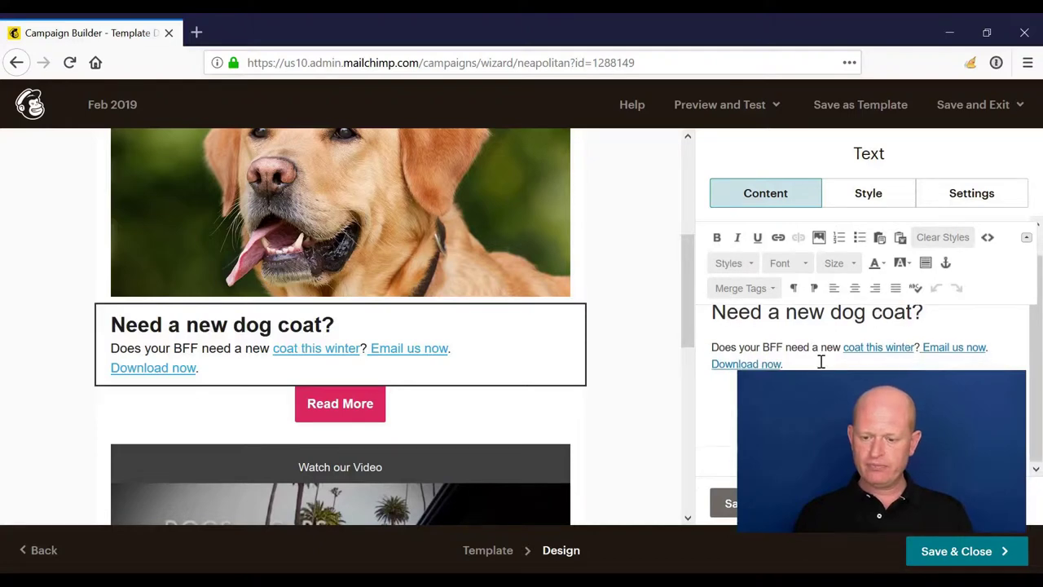
left_click(712, 347)
key("Return")
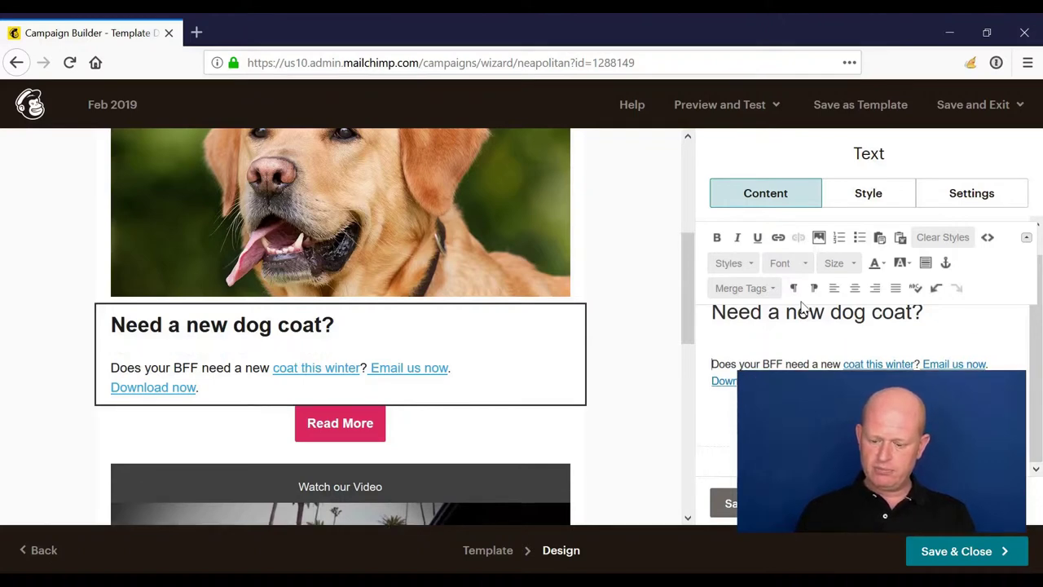
key("Return")
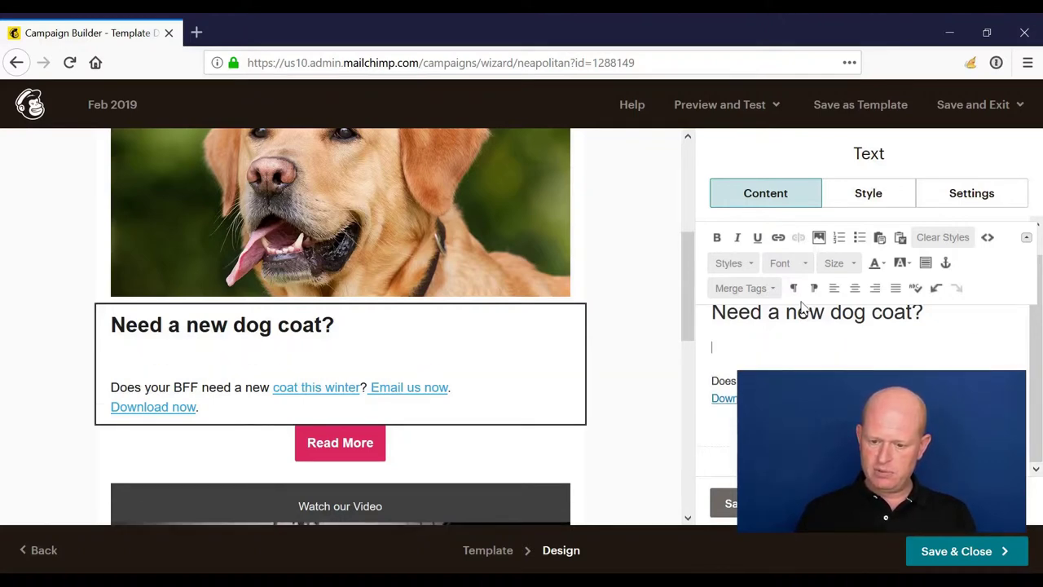
type("Hi")
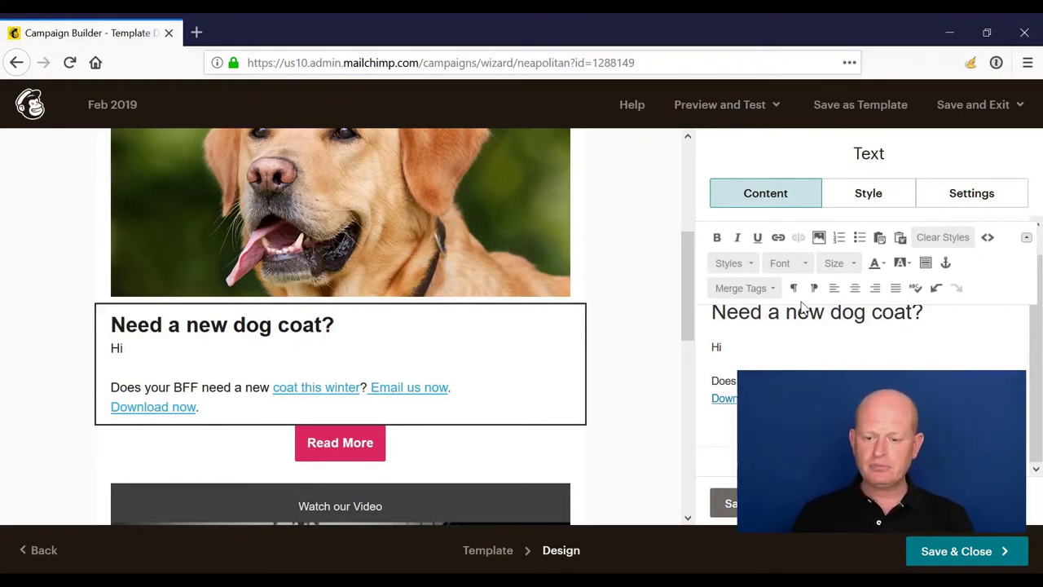
left_click(770, 290)
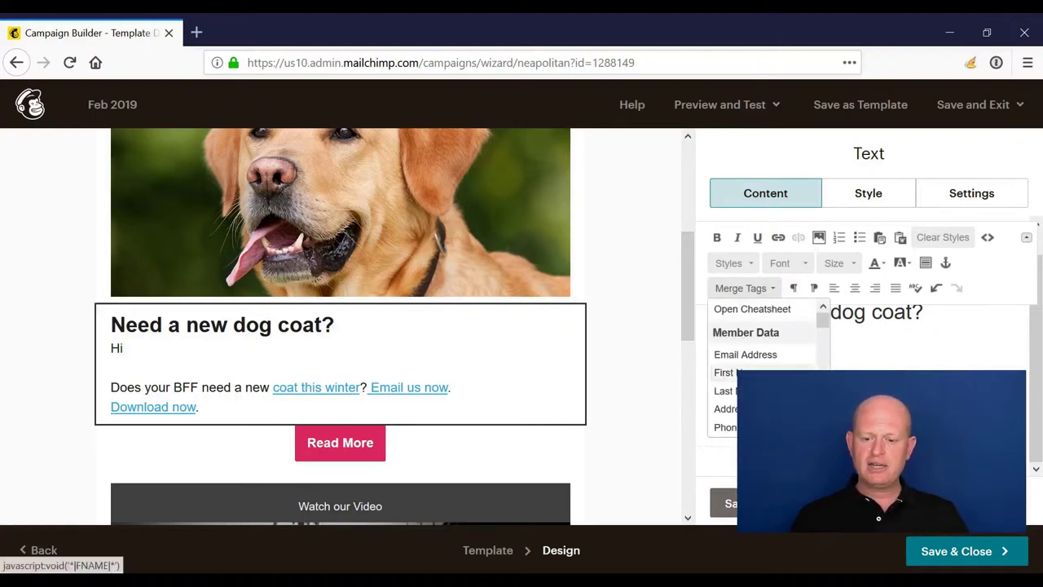
left_click(723, 372)
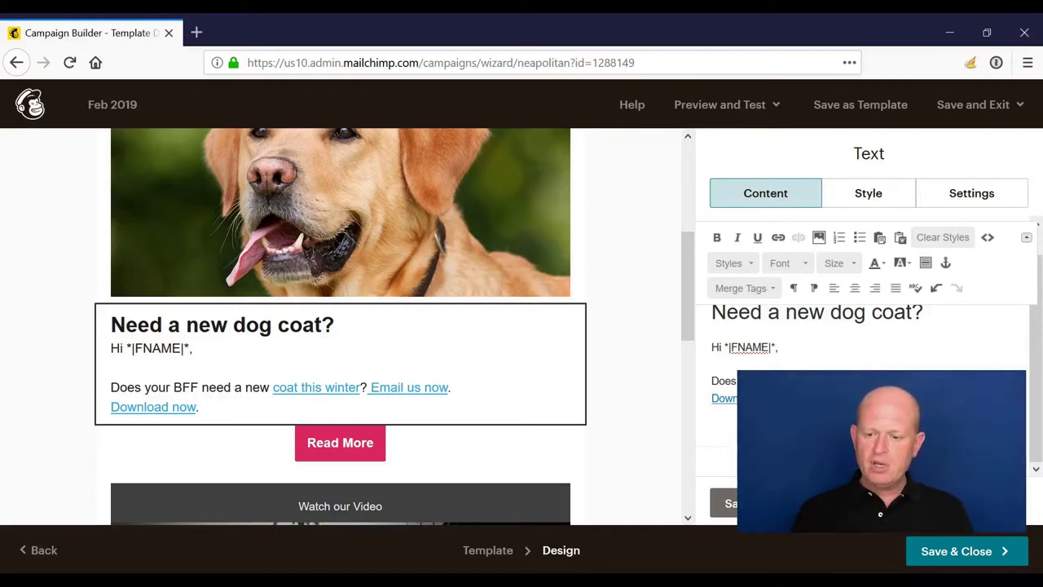
scroll(913, 363, "up", 1)
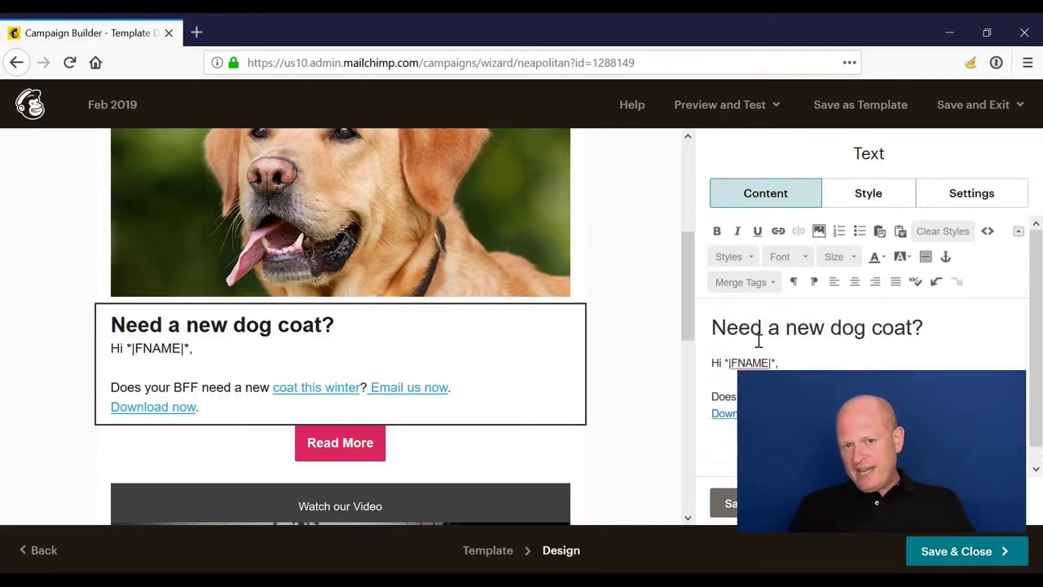
Insert the *|MMERGE6|* merge tag just before the heading's question mark.
left_click(913, 327)
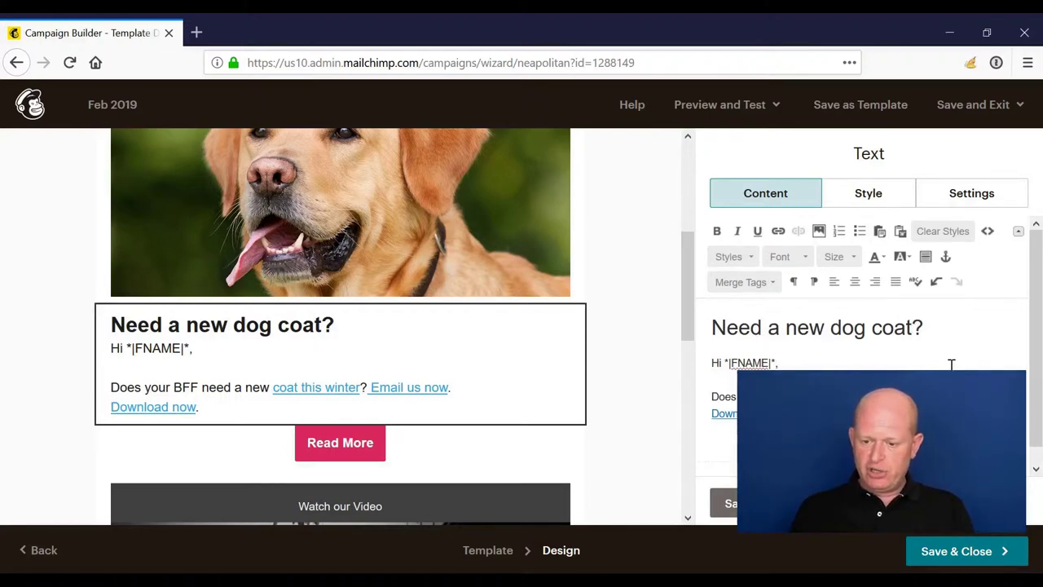
left_click(755, 285)
scroll(764, 362, "down", 5)
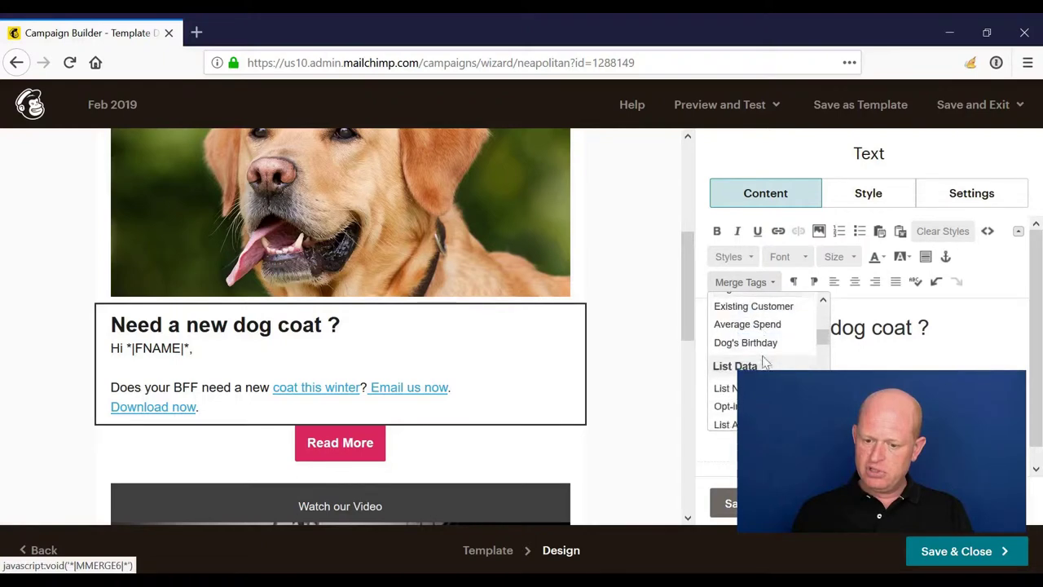
scroll(765, 362, "up", 3)
left_click(725, 372)
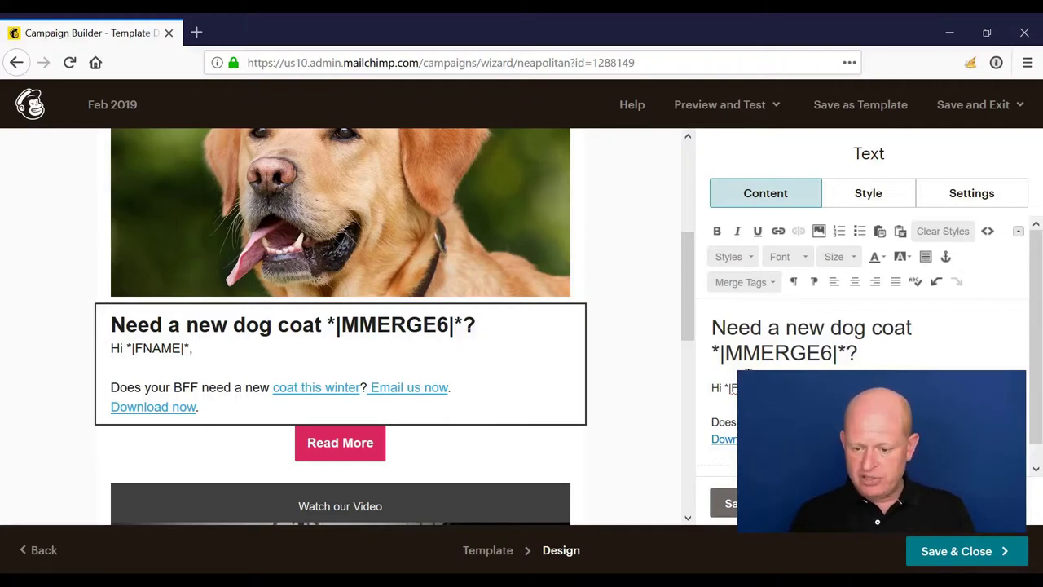
scroll(746, 372, "down", 1)
Add a new line 'Our fav country is *|MMERGE5|*.' below the greeting.
key("Return")
key("Return")
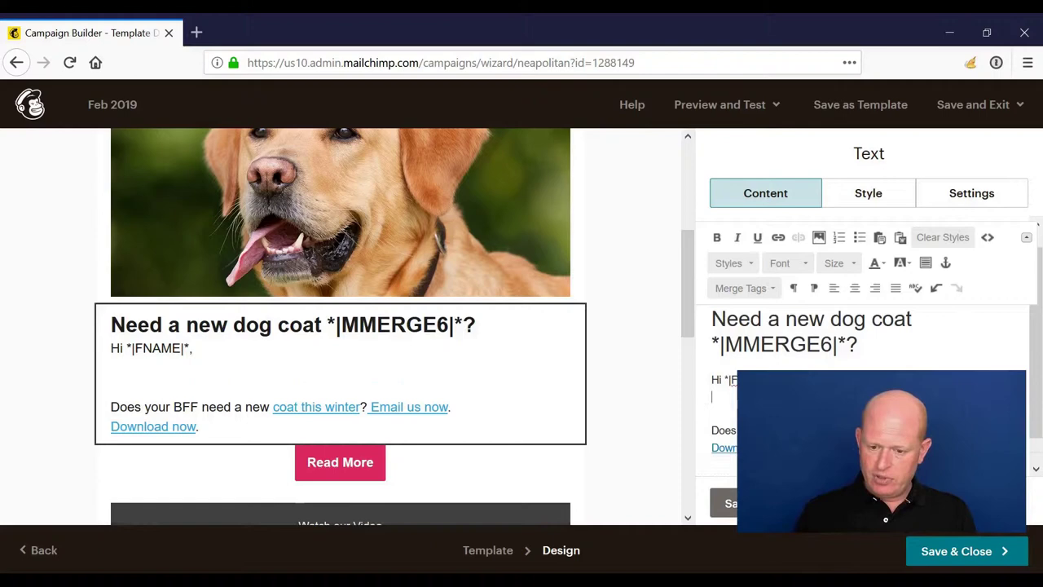
type("Our fav countr")
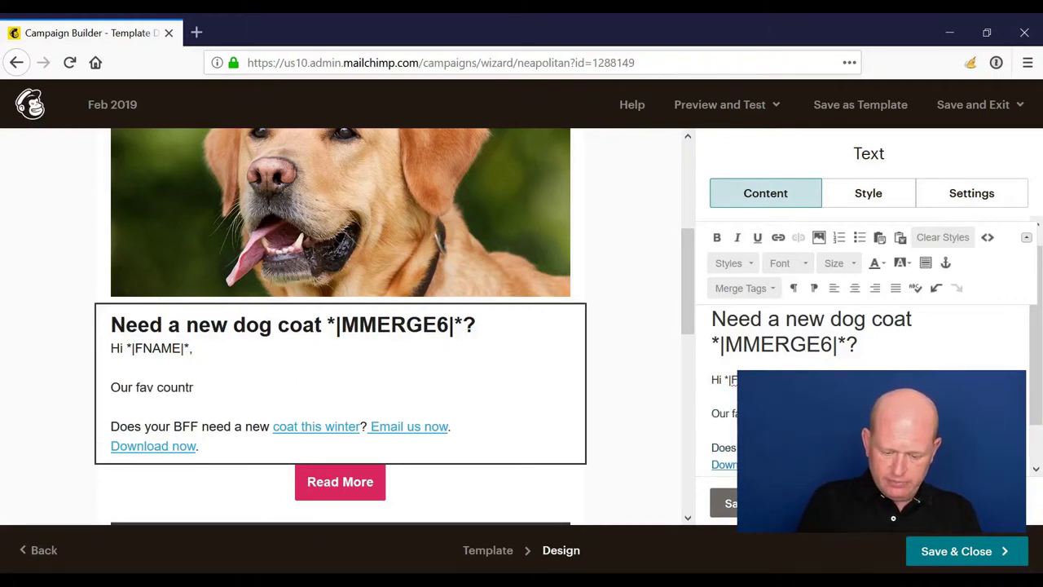
type("y is")
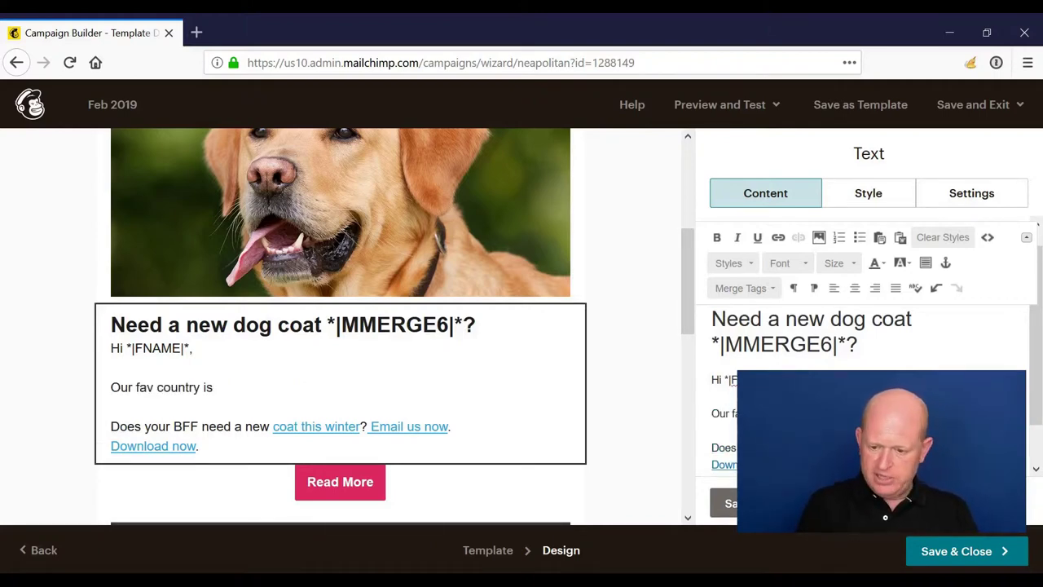
left_click(773, 288)
left_click(730, 360)
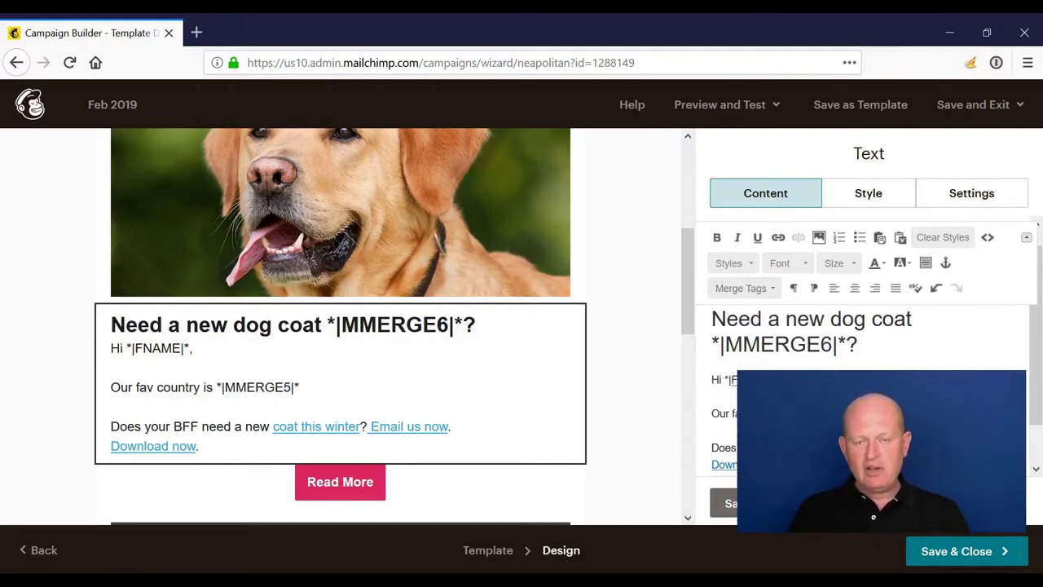
type(".")
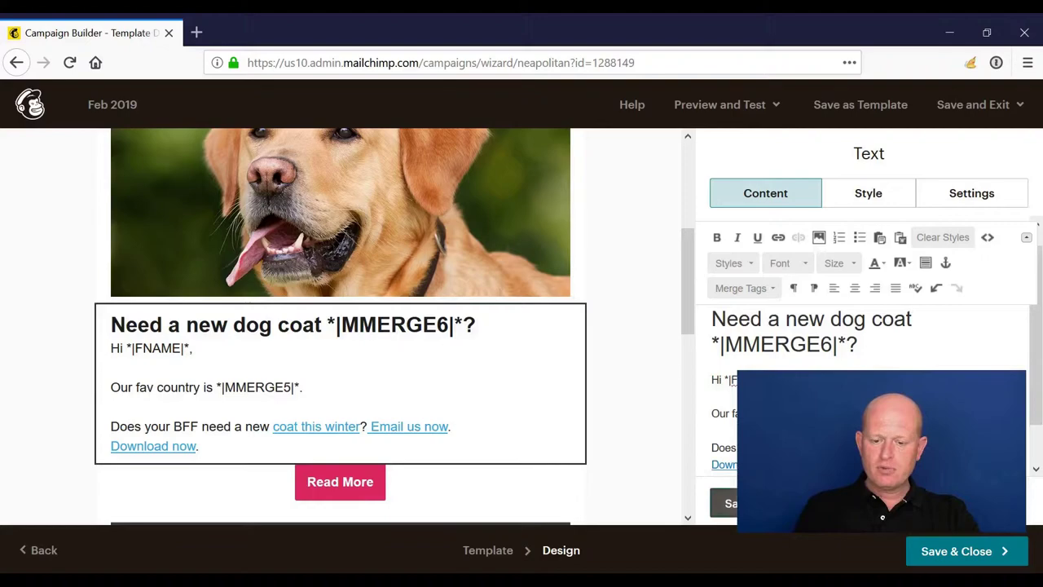
Save the dog-coat text block and scroll through the full email design to review it.
left_click(728, 503)
scroll(657, 296, "up", 3)
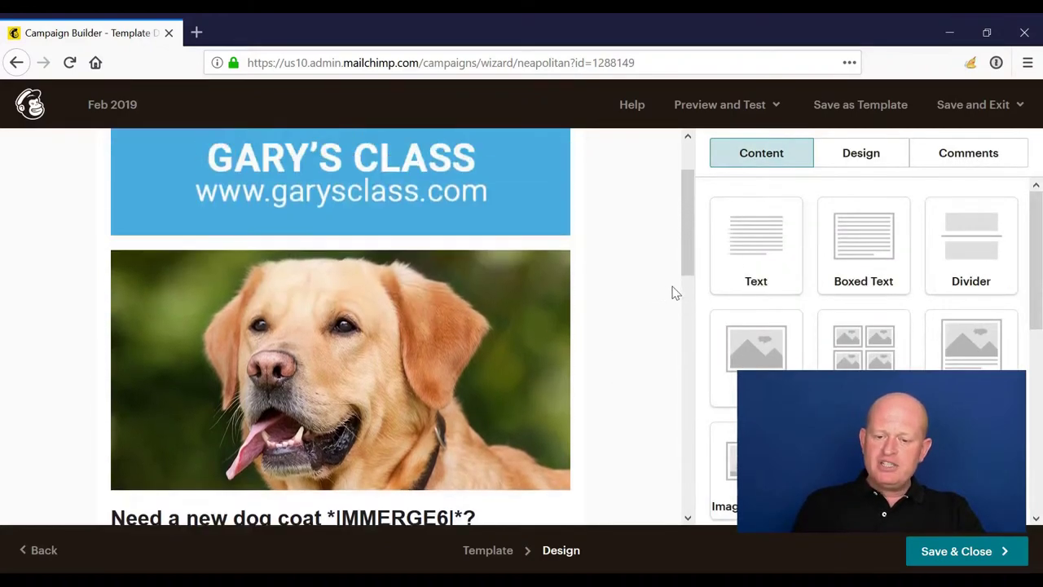
scroll(584, 291, "down", 4)
scroll(581, 290, "down", 4)
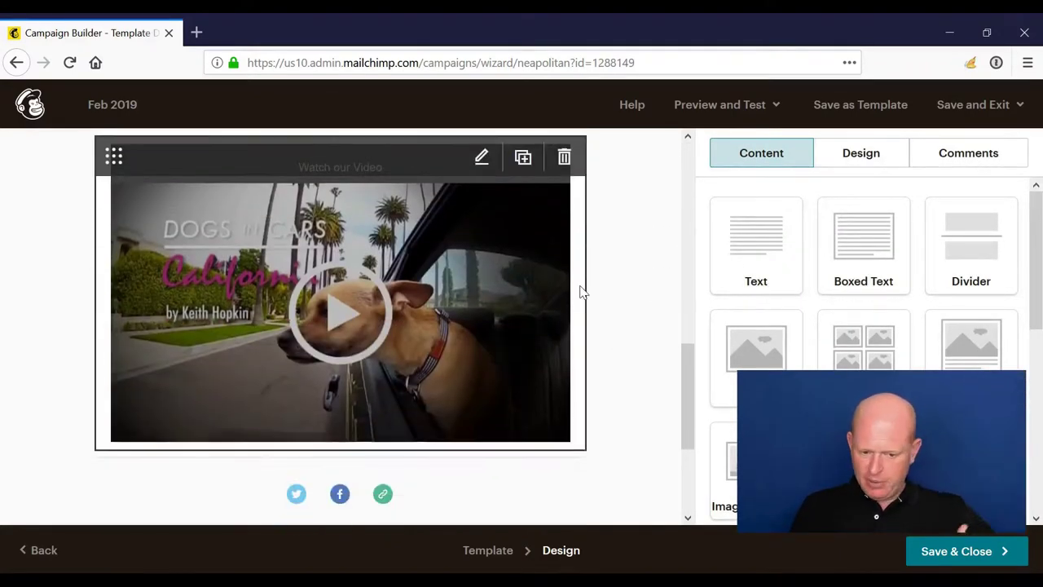
scroll(582, 292, "up", 8)
scroll(581, 292, "down", 8)
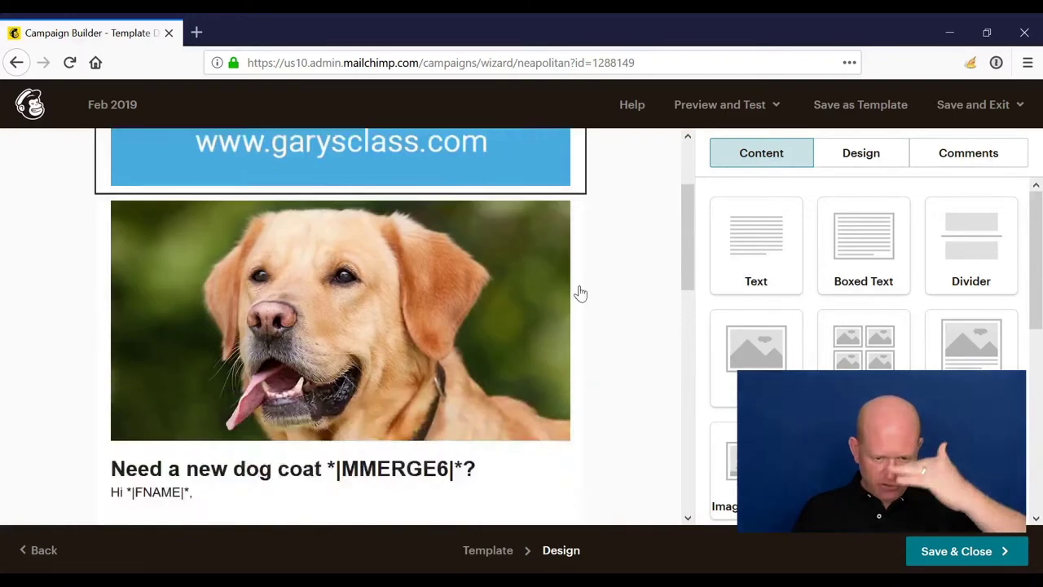
scroll(580, 295, "up", 1)
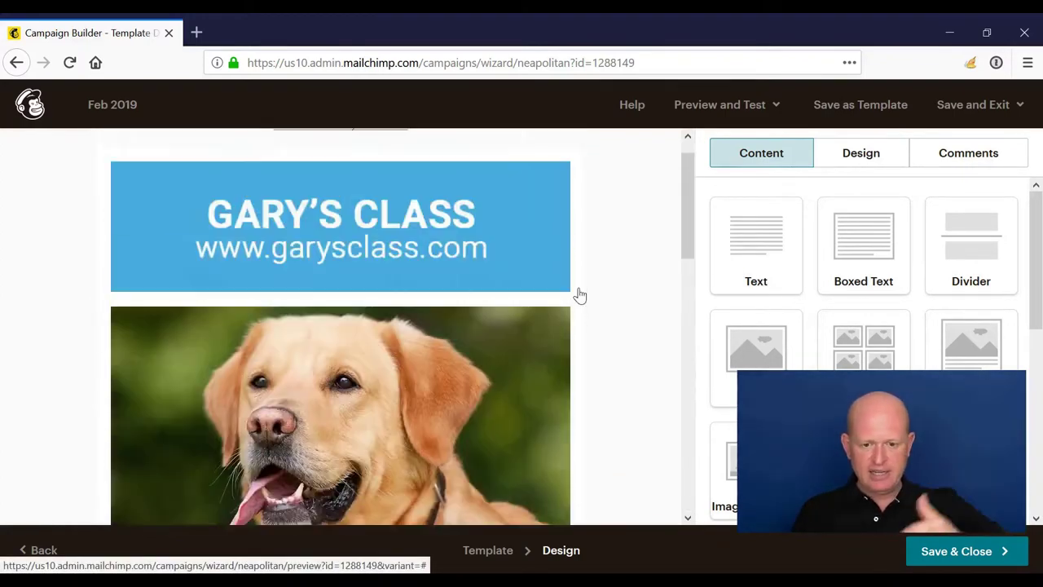
scroll(579, 295, "up", 1)
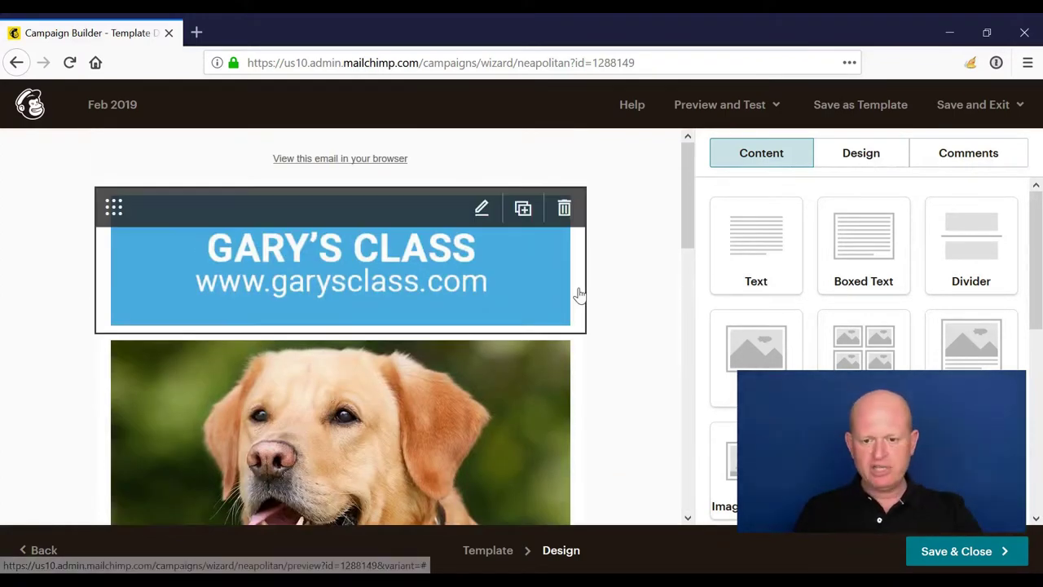
Enter preview mode and scroll through the desktop view of the email.
left_click(707, 106)
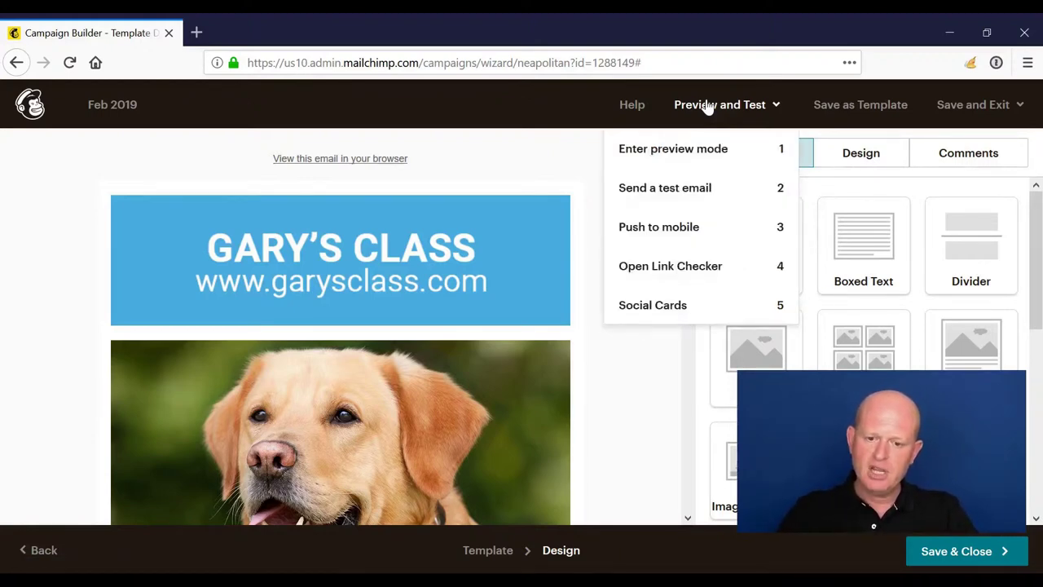
left_click(694, 159)
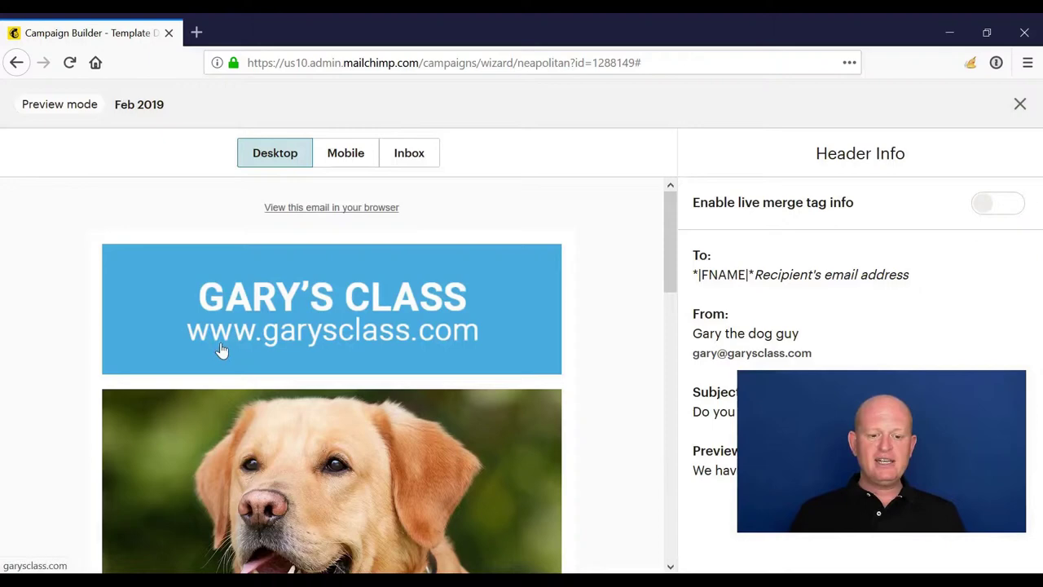
scroll(290, 376, "down", 7)
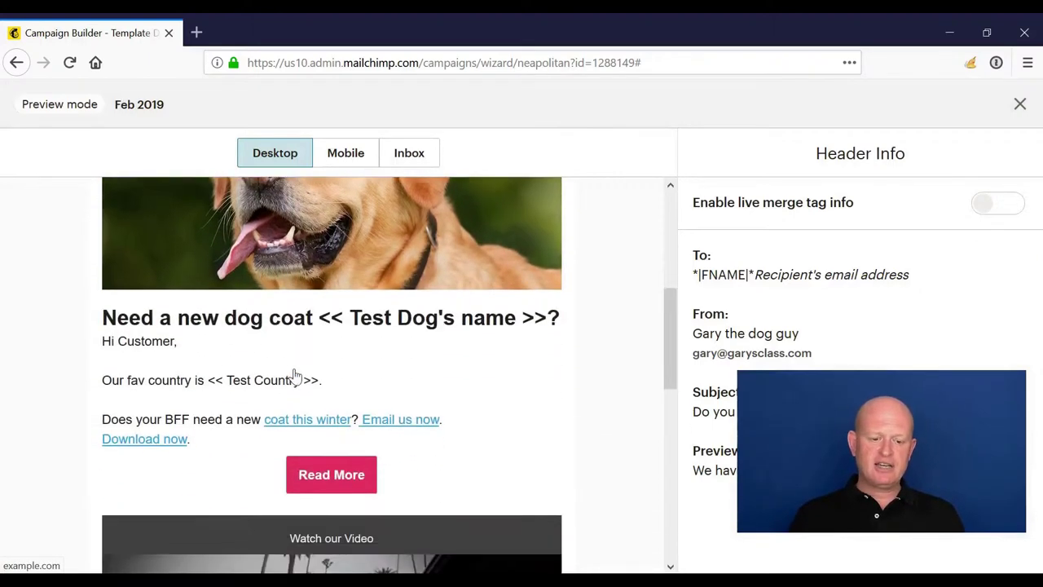
scroll(295, 375, "up", 7)
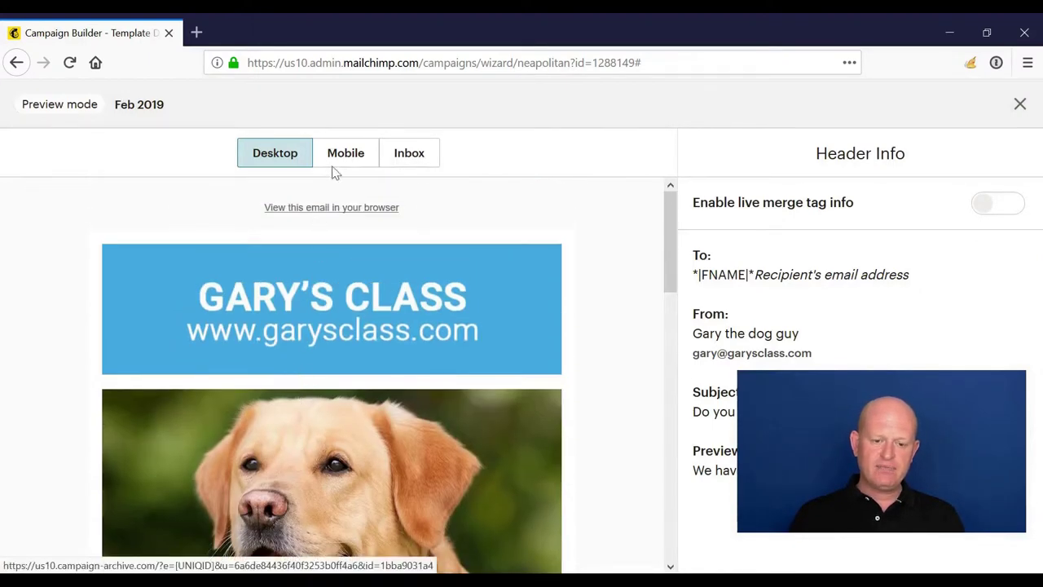
Check the email's mobile view, then switch to the Inbox Preview tab.
left_click(336, 159)
scroll(353, 264, "down", 10)
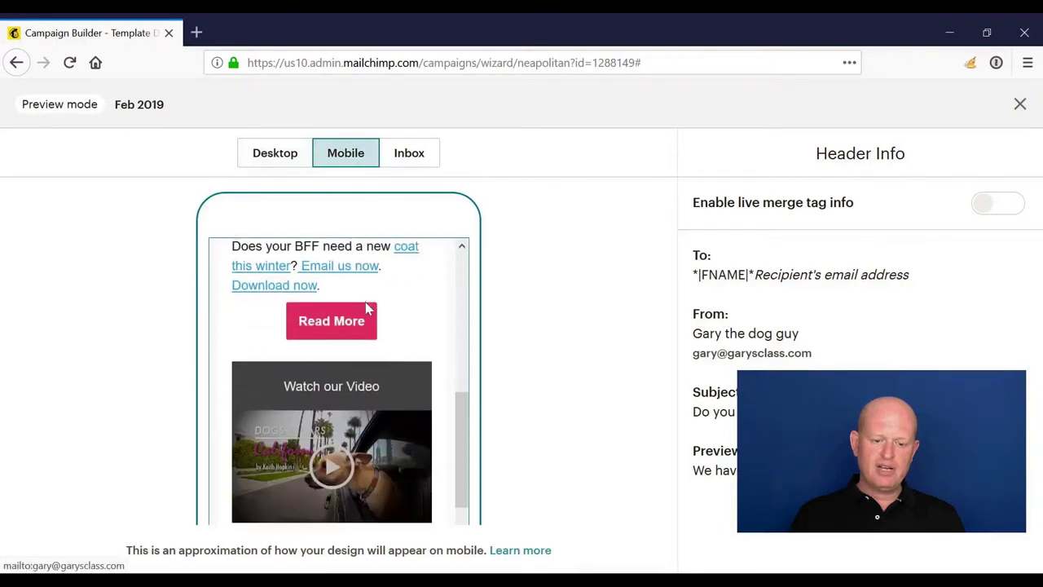
scroll(365, 310, "up", 10)
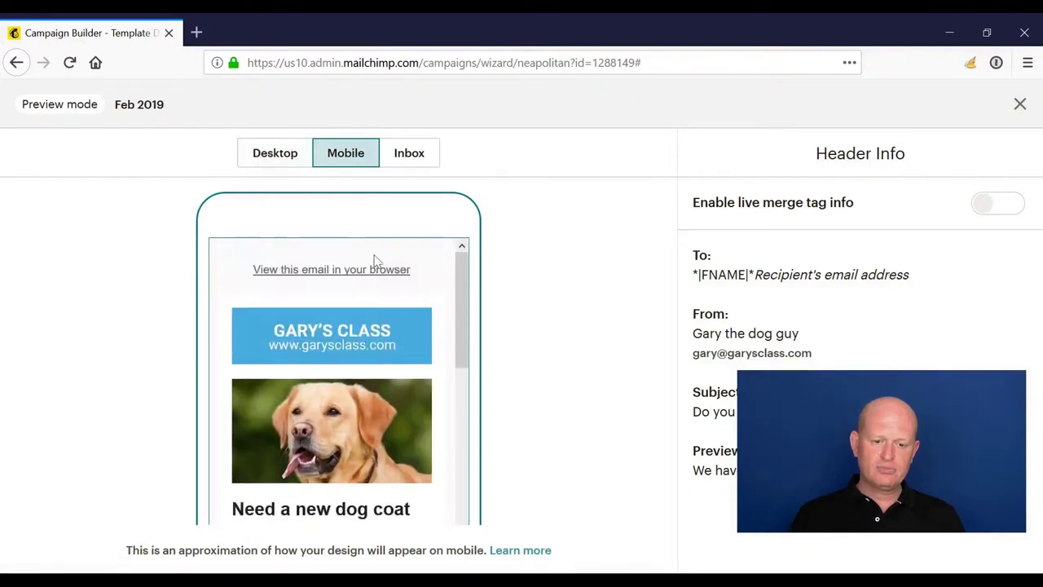
left_click(400, 166)
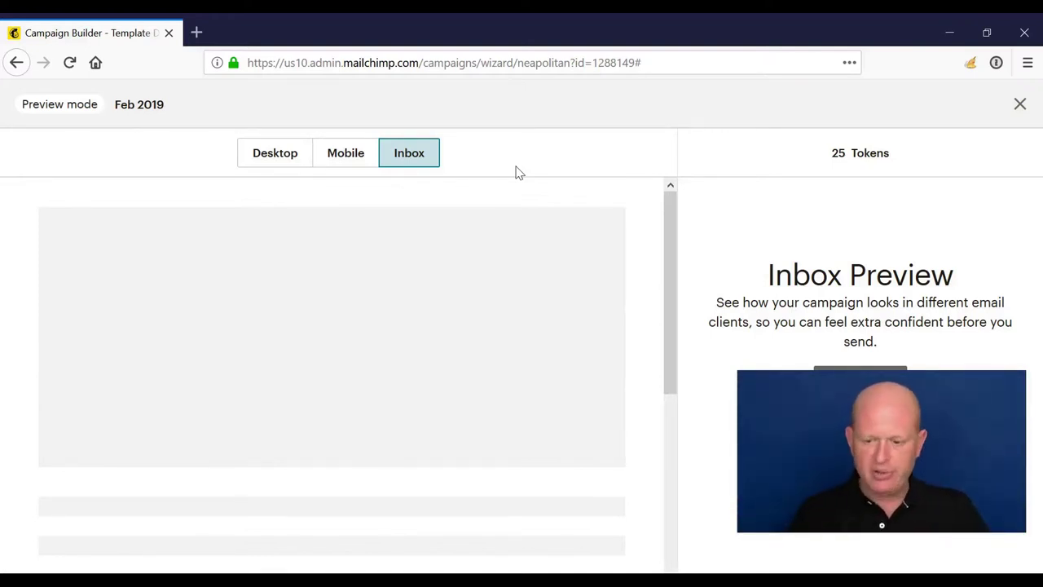
Return to the Desktop view, enable live merge tag info, and check the greeting's default name.
left_click(267, 154)
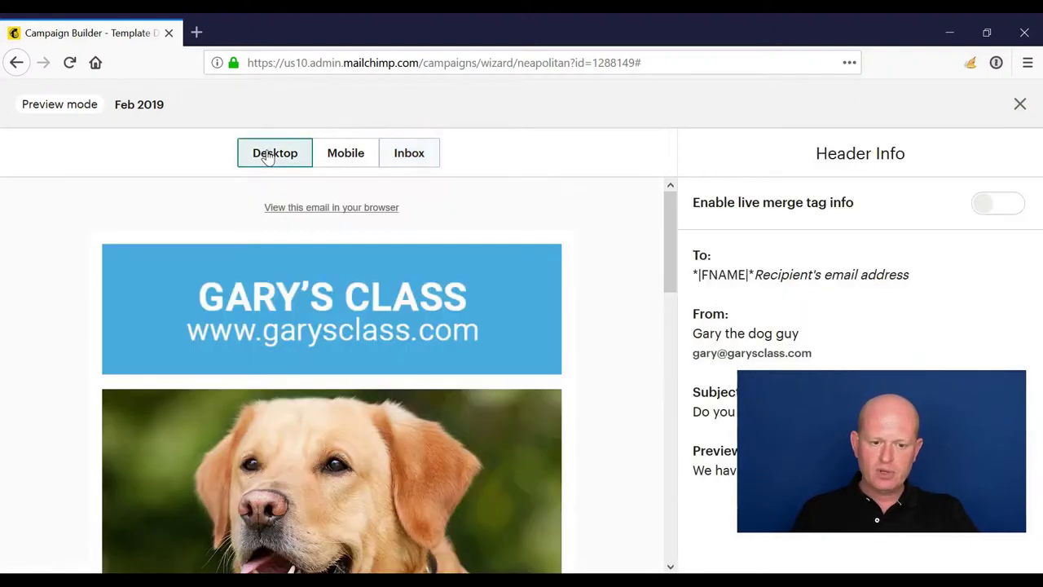
left_click(997, 204)
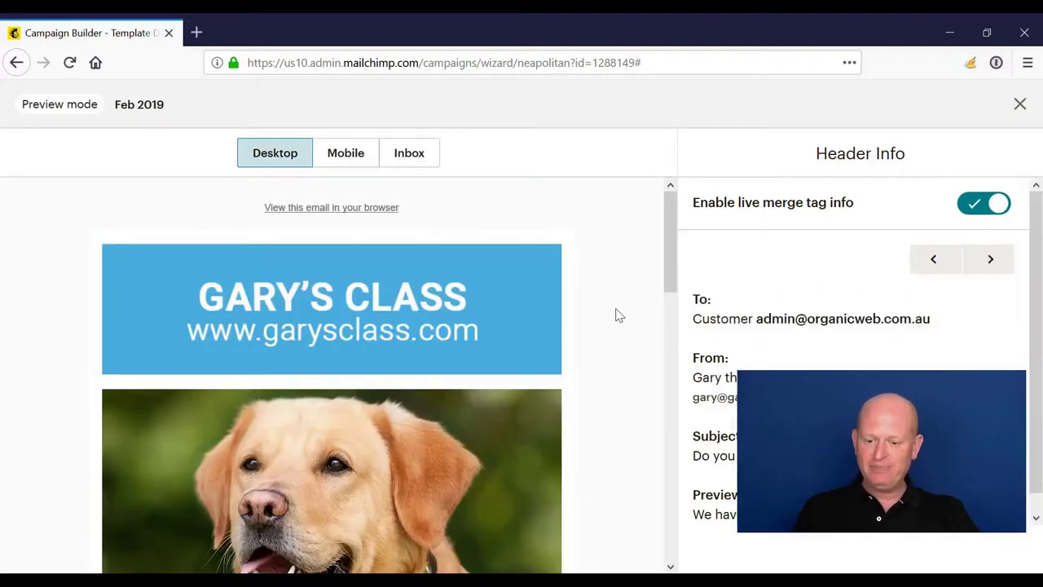
scroll(617, 315, "down", 1)
scroll(616, 315, "down", 5)
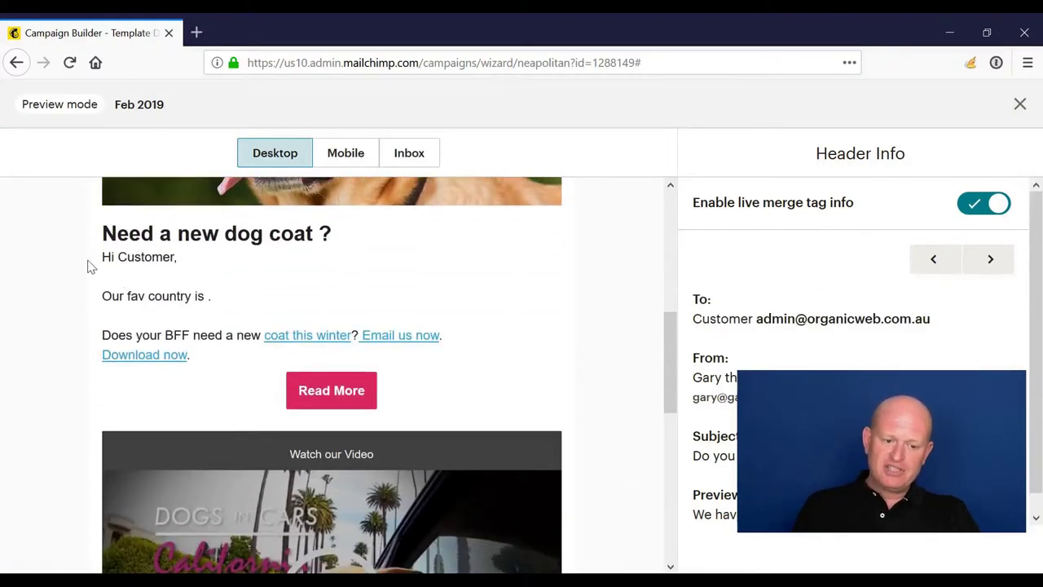
left_click_drag(120, 256, 167, 258)
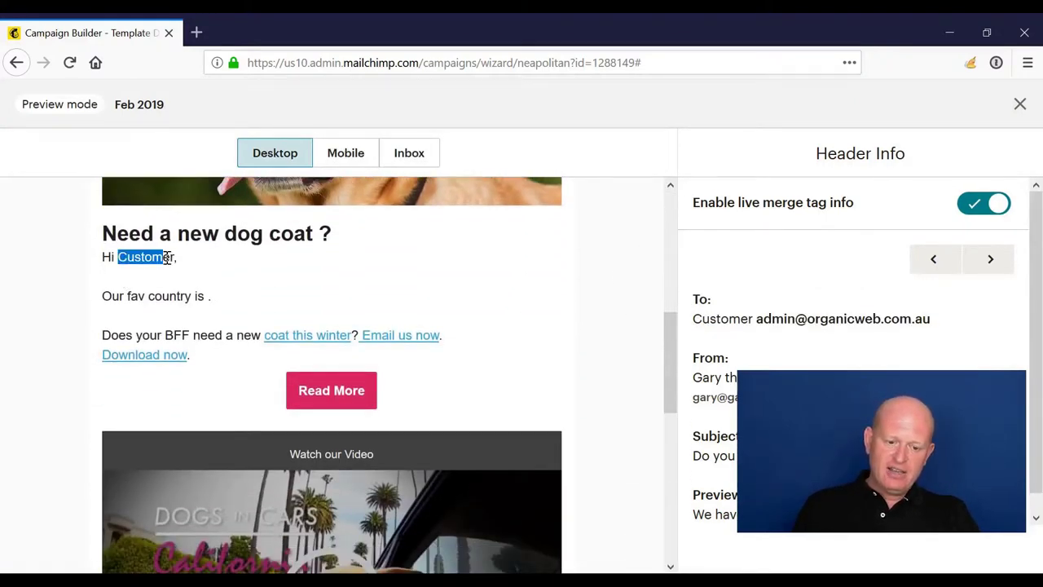
left_click(324, 233)
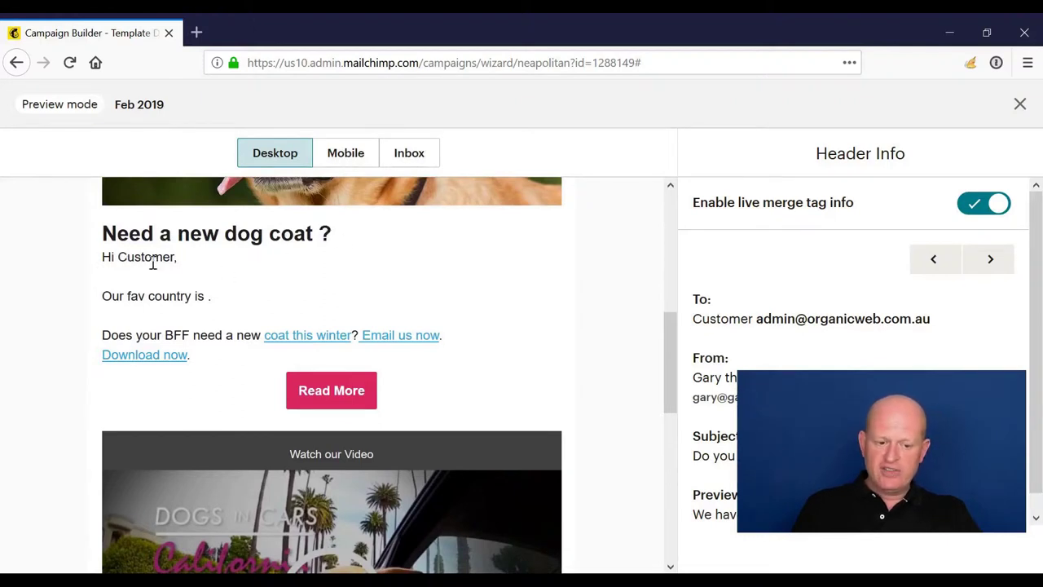
left_click_drag(119, 257, 174, 258)
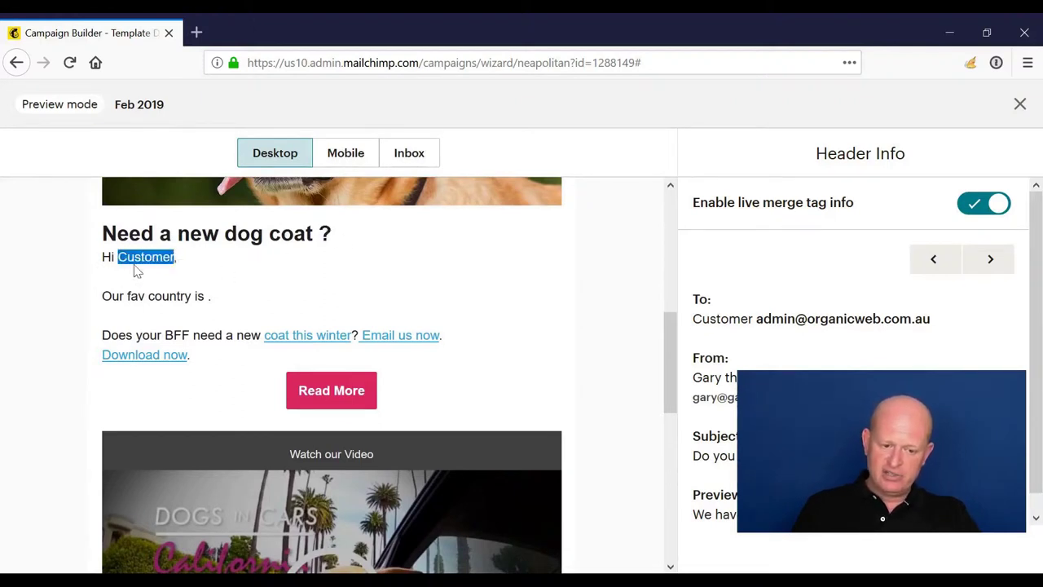
Step through subscribers until the dog name and country Australia fill the merge tags.
left_click(994, 267)
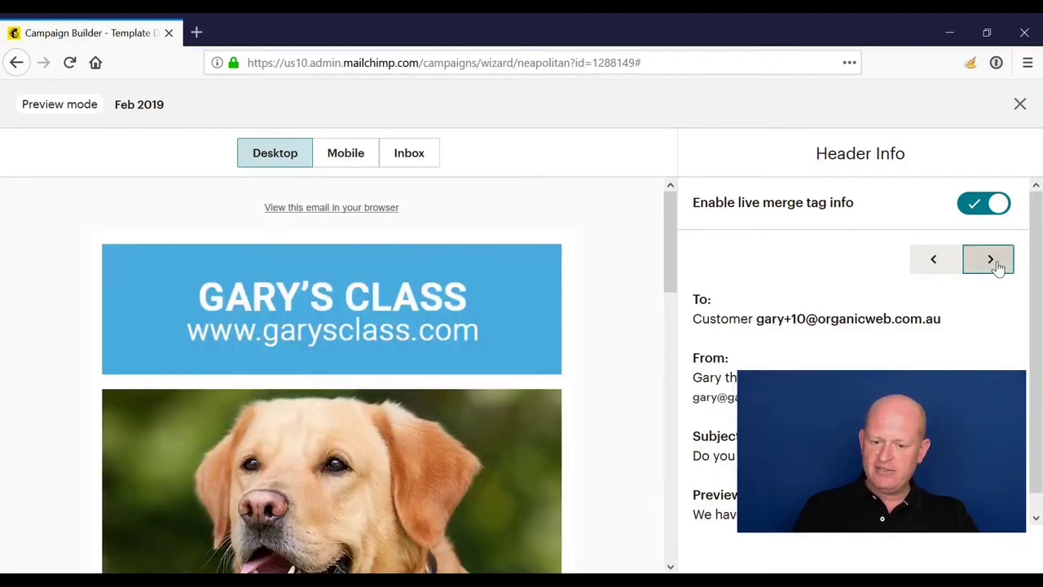
left_click(991, 259)
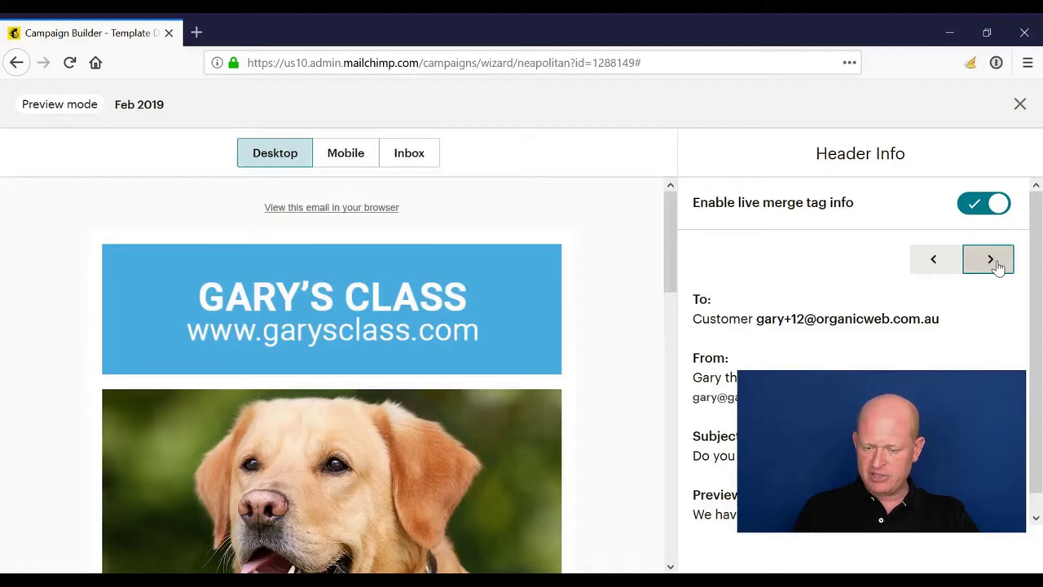
left_click(995, 265)
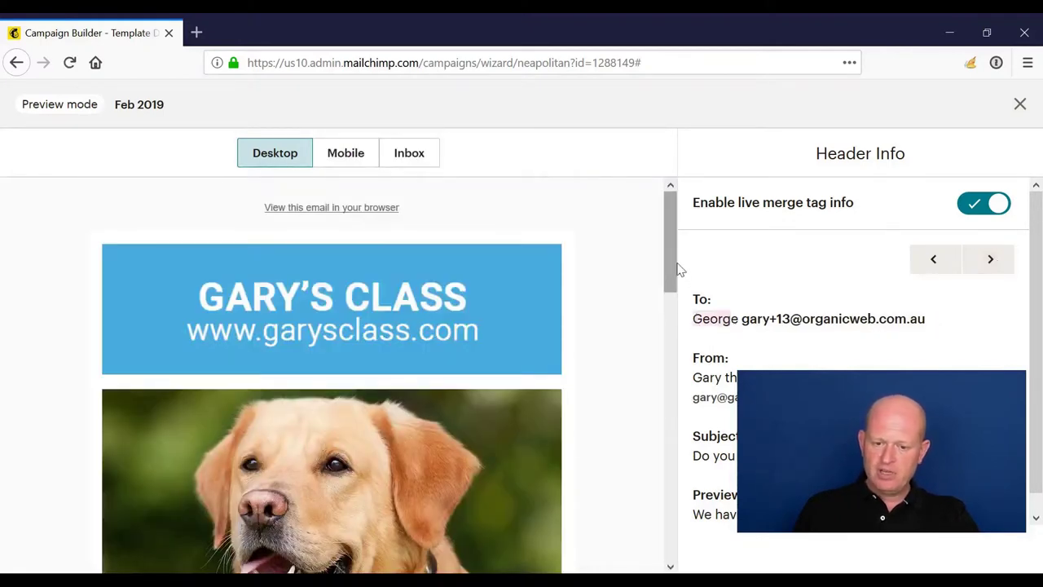
left_click_drag(673, 265, 668, 363)
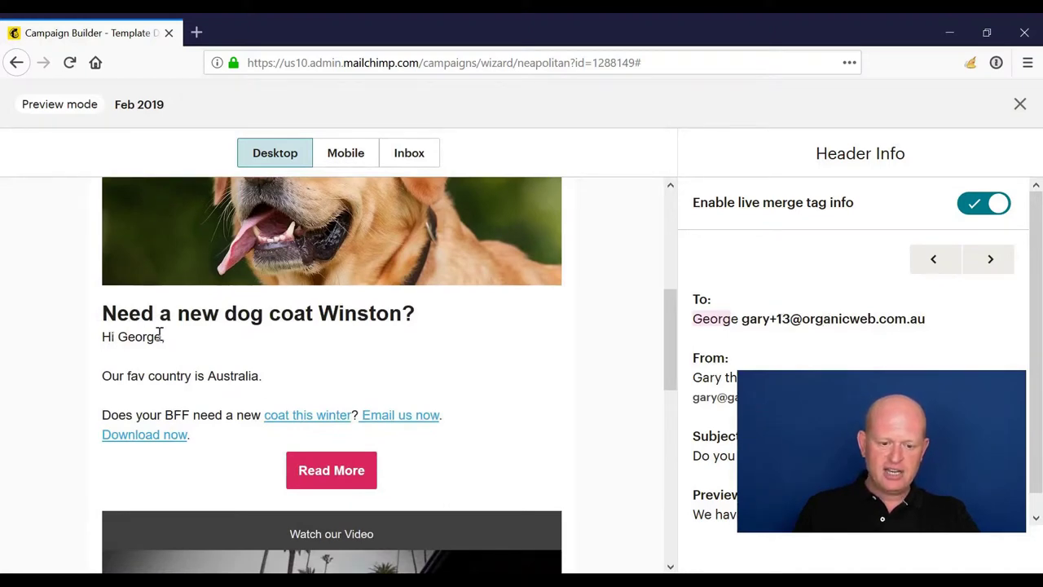
left_click_drag(319, 313, 392, 312)
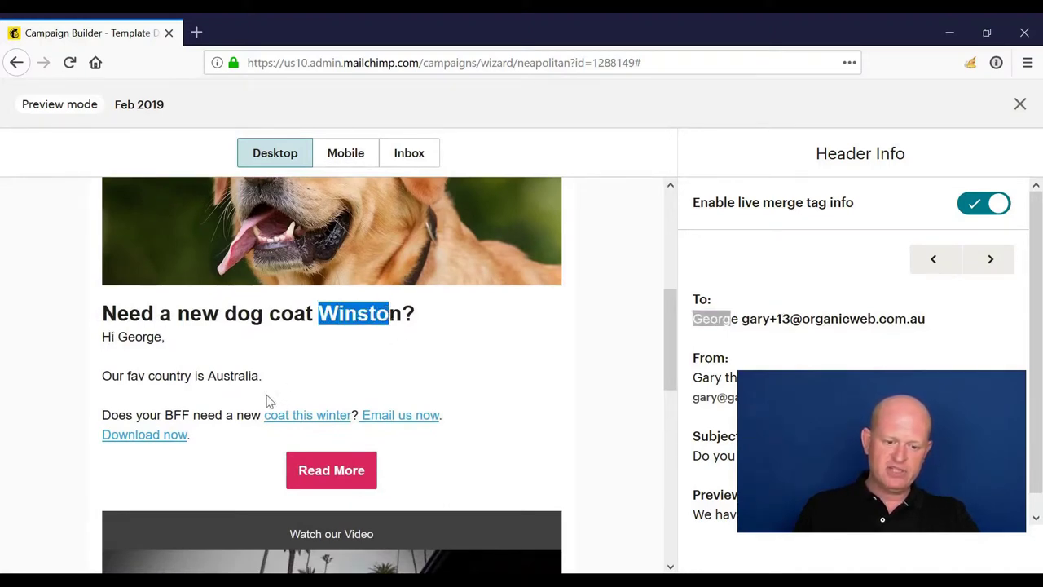
left_click_drag(209, 375, 258, 372)
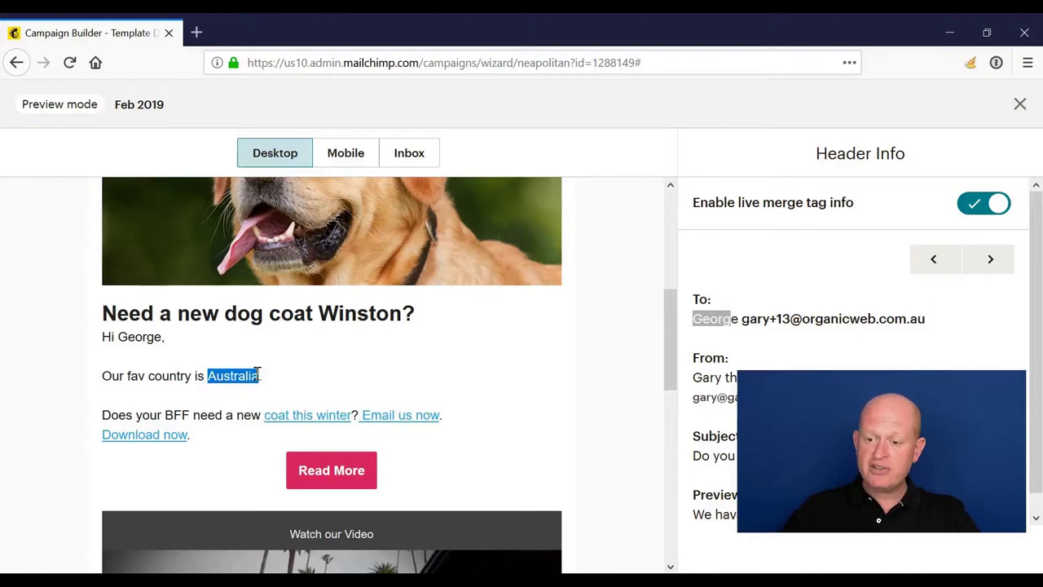
left_click(1019, 104)
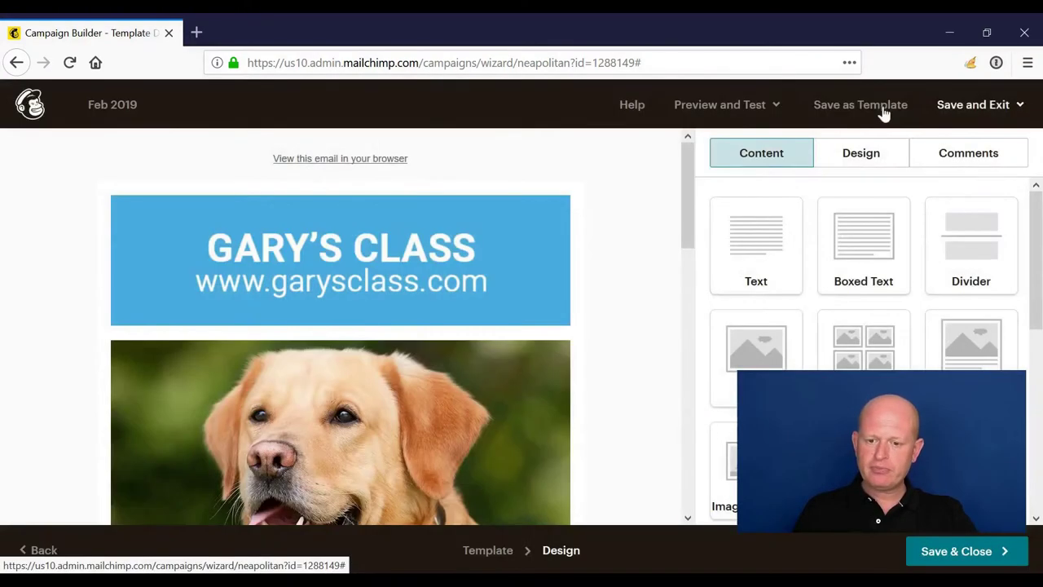
left_click(701, 106)
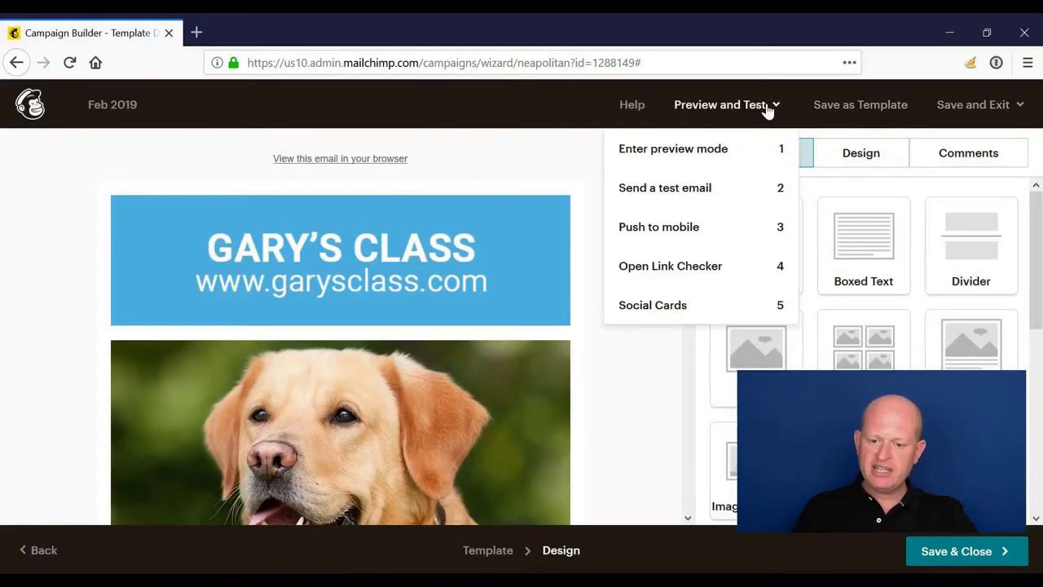
left_click(657, 192)
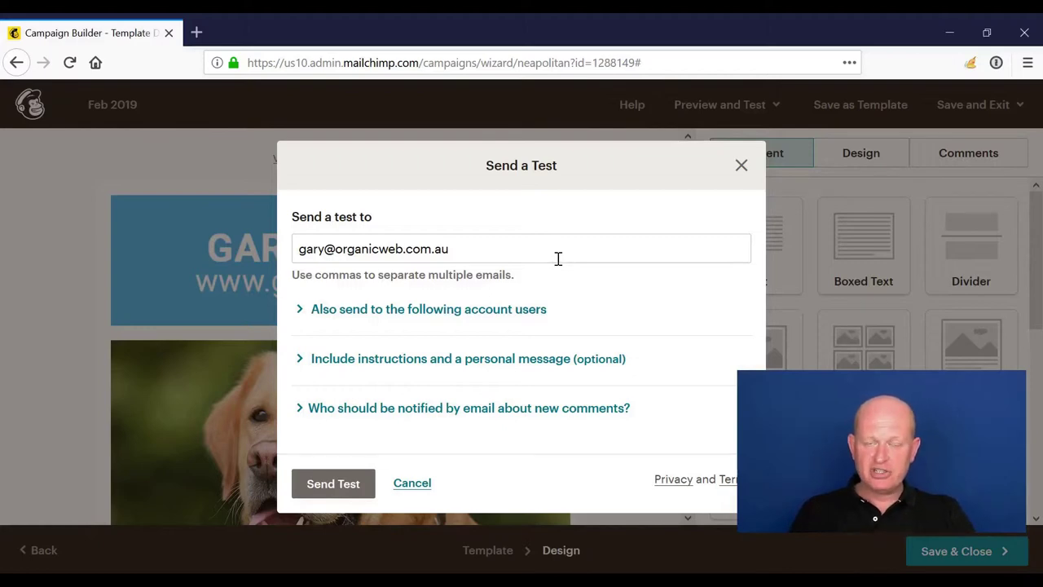
left_click(741, 167)
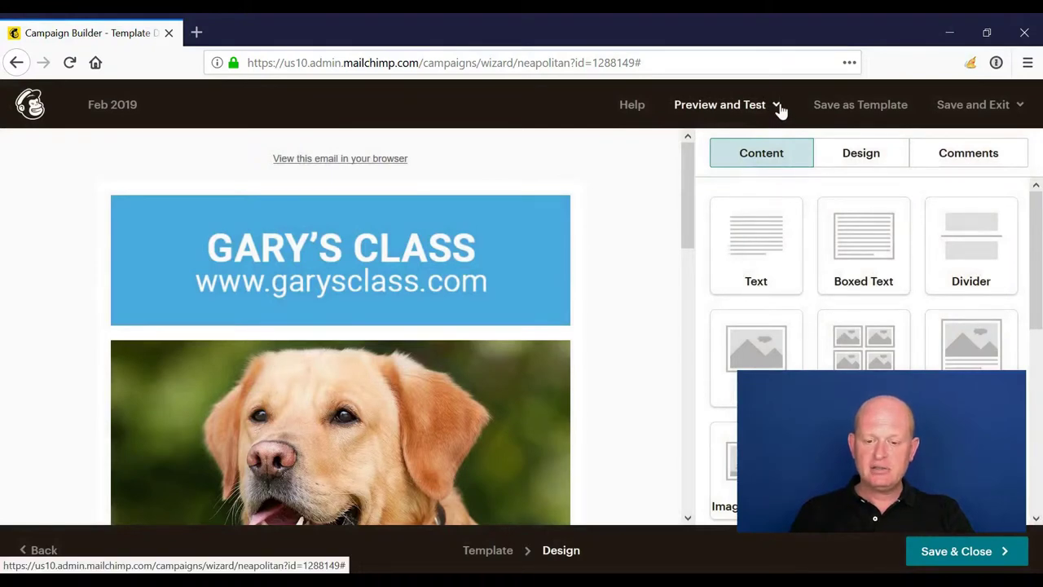
left_click(778, 106)
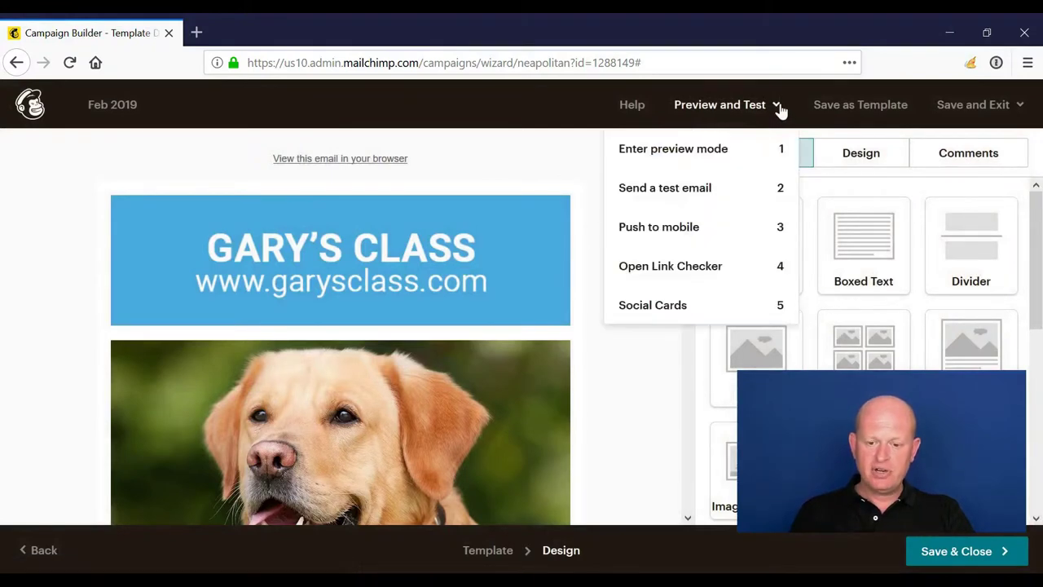
left_click(680, 265)
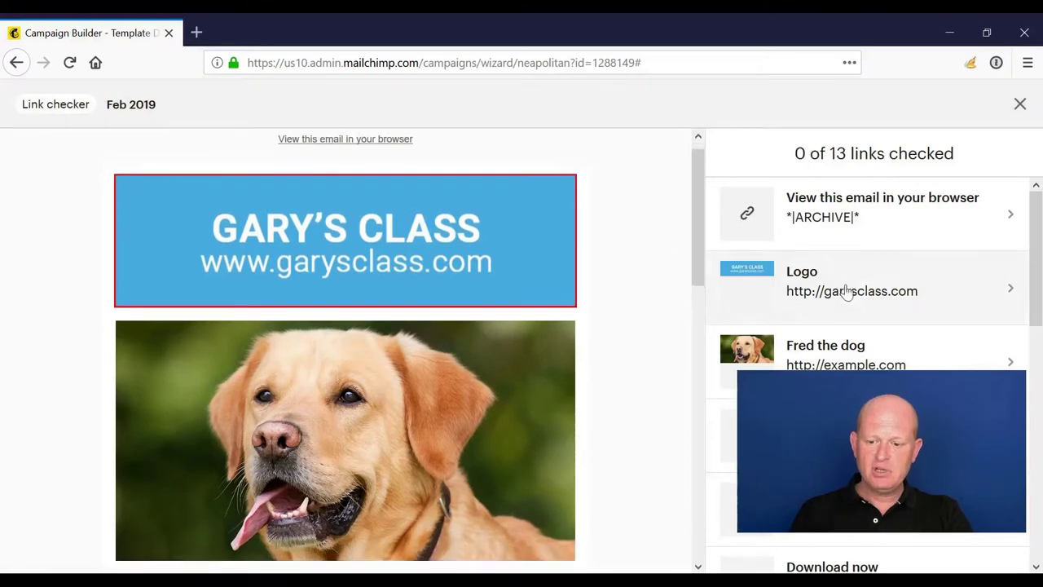
left_click(861, 287)
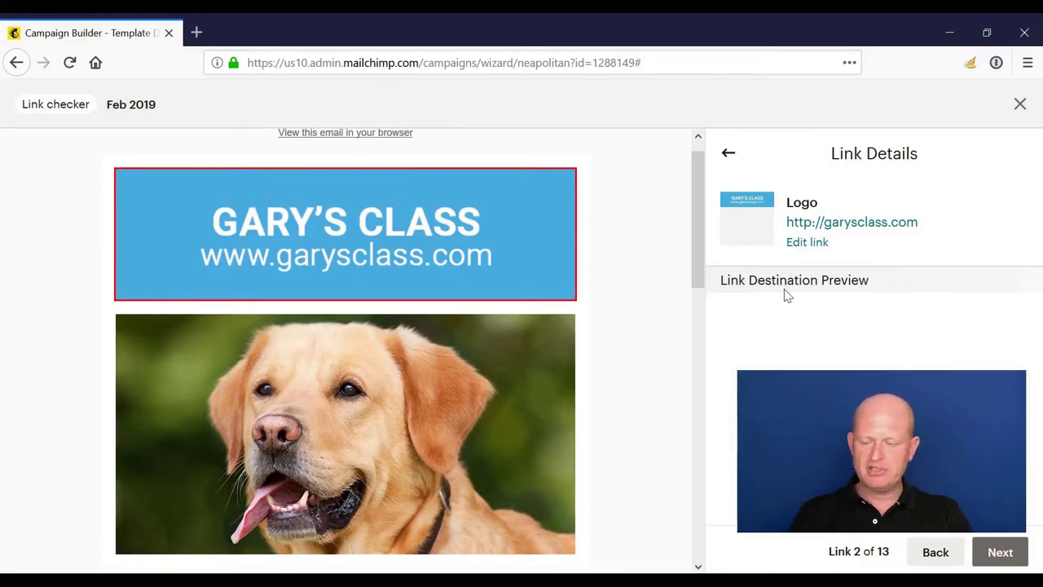
left_click(728, 154)
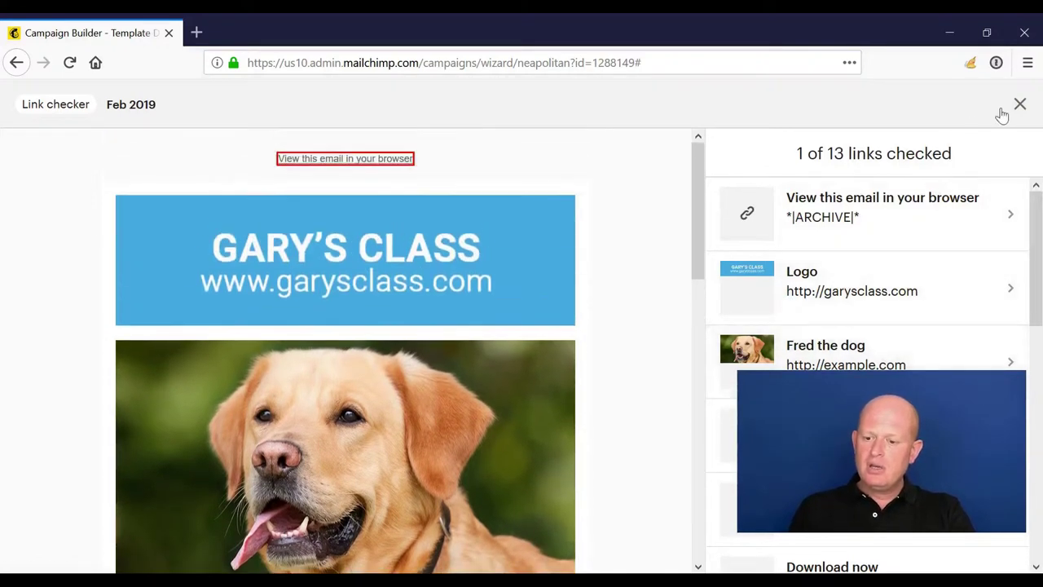
left_click(1011, 108)
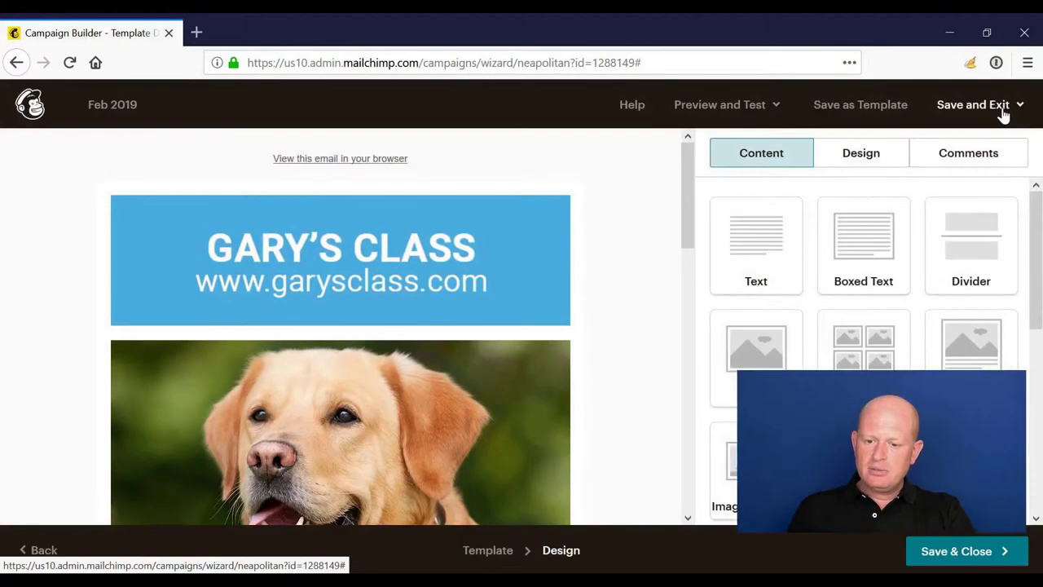
Enable Customized Social Cards and choose the dog photo as the featured image.
left_click(751, 104)
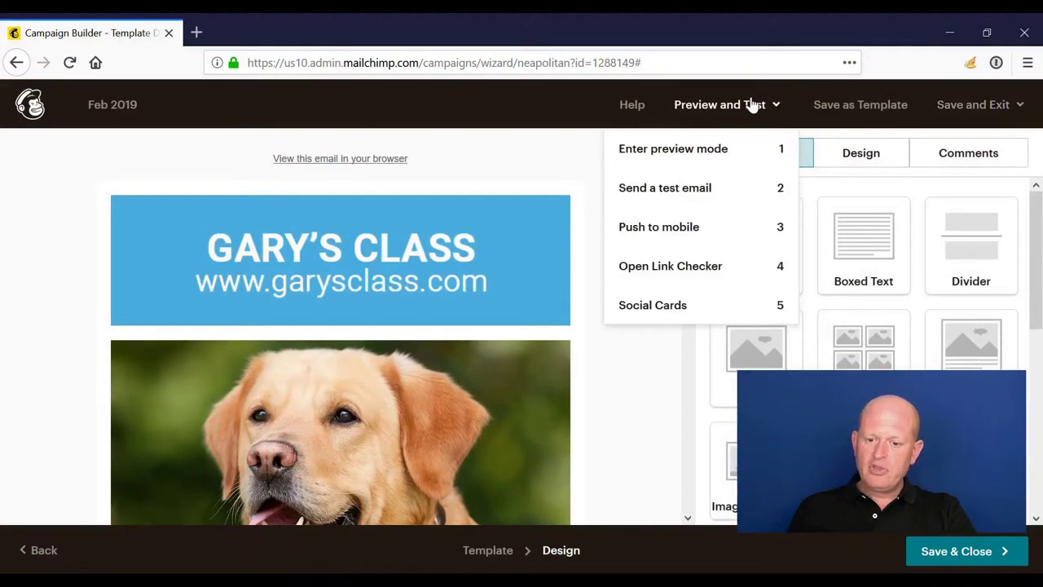
left_click(724, 304)
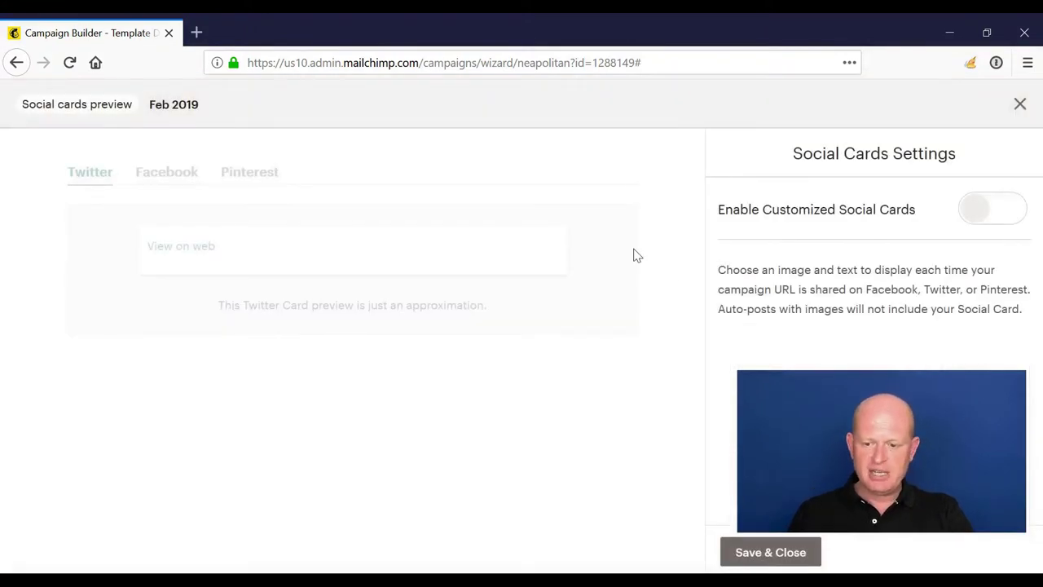
left_click(1016, 216)
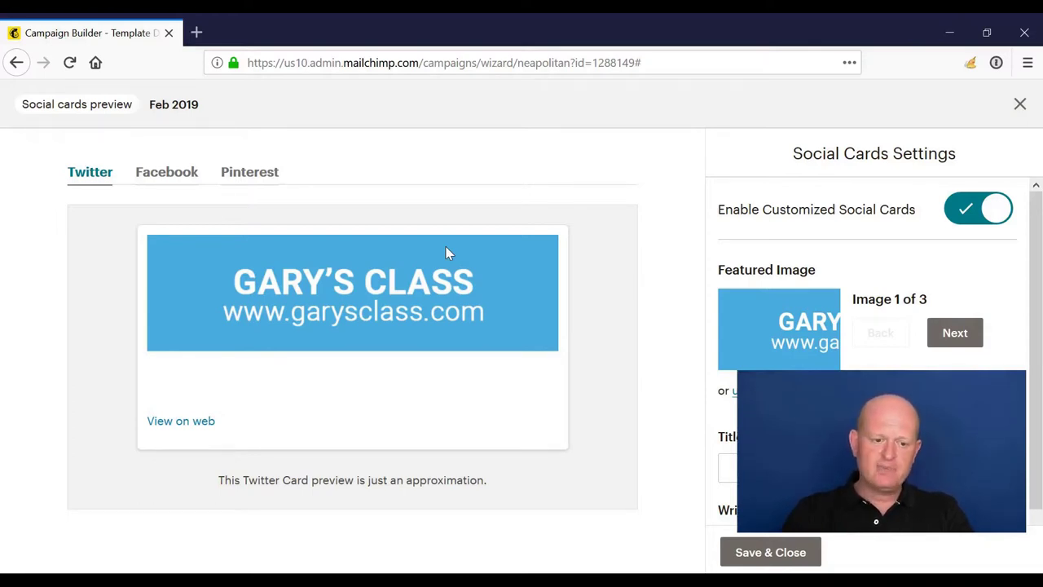
left_click(145, 171)
scroll(366, 318, "down", 5)
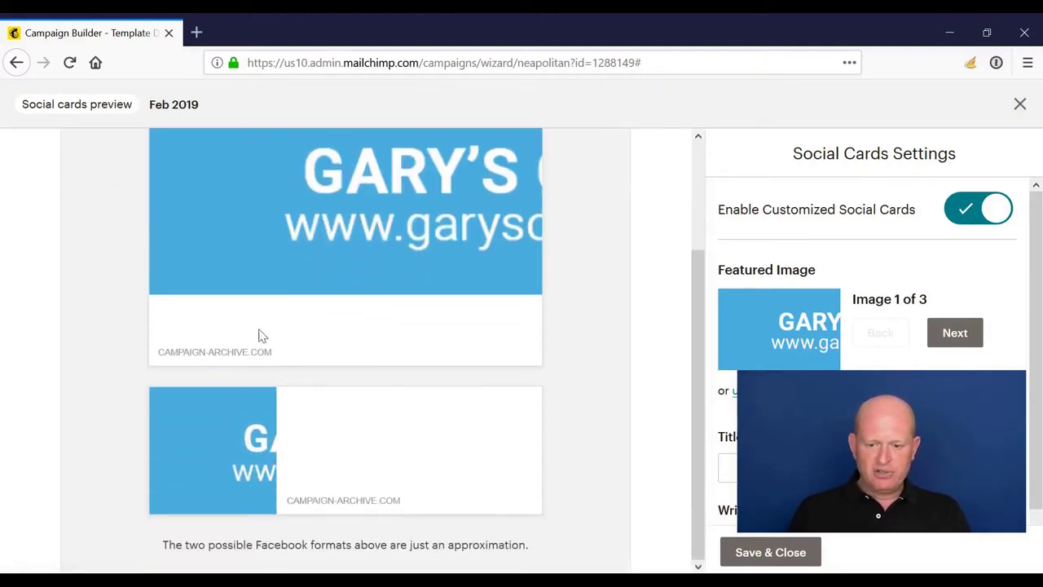
left_click(950, 344)
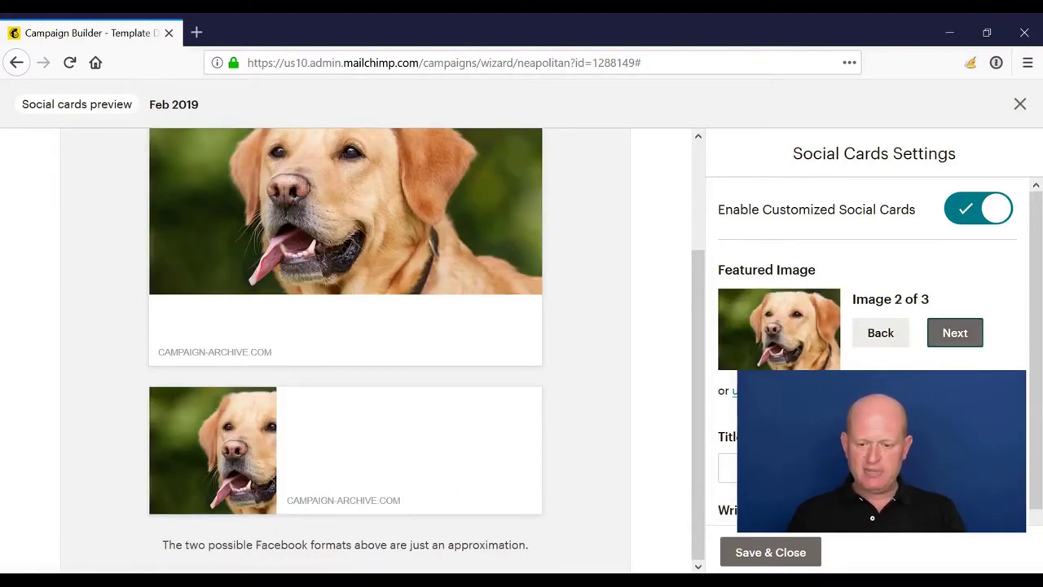
Give the social card title 'dfsg' and description 'afgadfg', save it, then Save & Close the design.
left_click(806, 466)
scroll(872, 351, "down", 1)
type("dfsg")
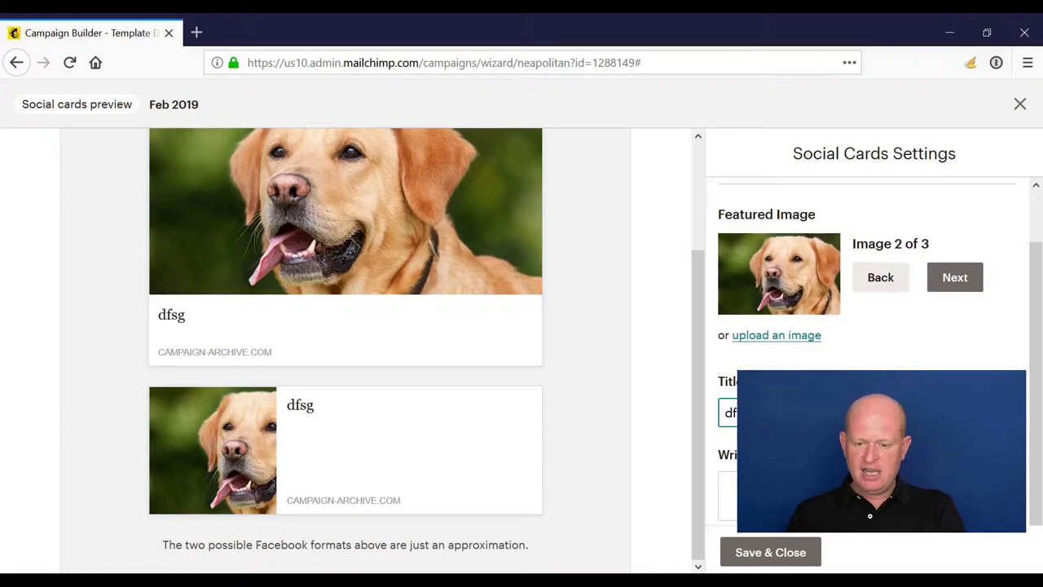
key("Tab")
type("afgadfg")
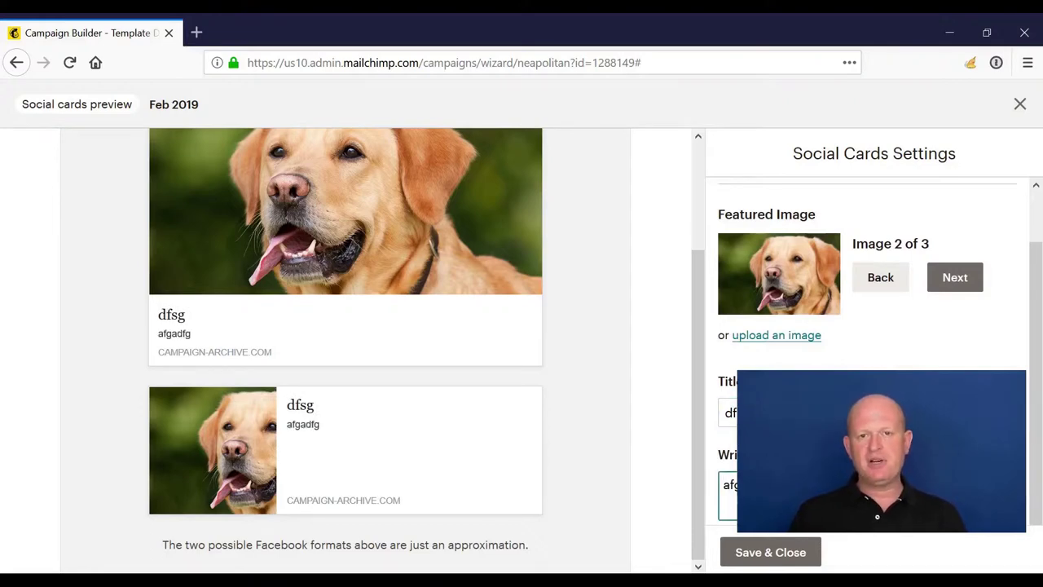
scroll(607, 433, "up", 3)
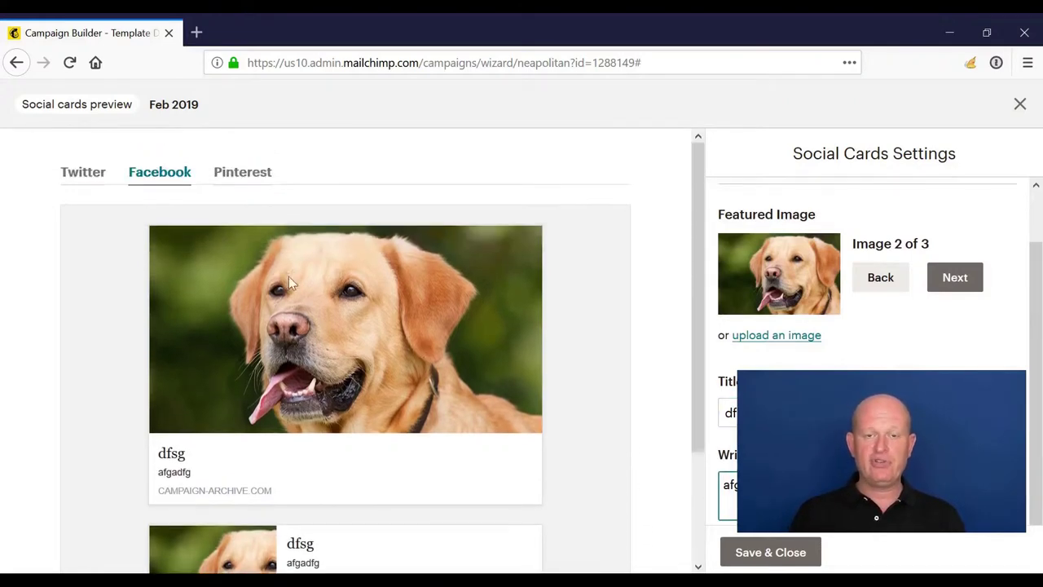
left_click(781, 554)
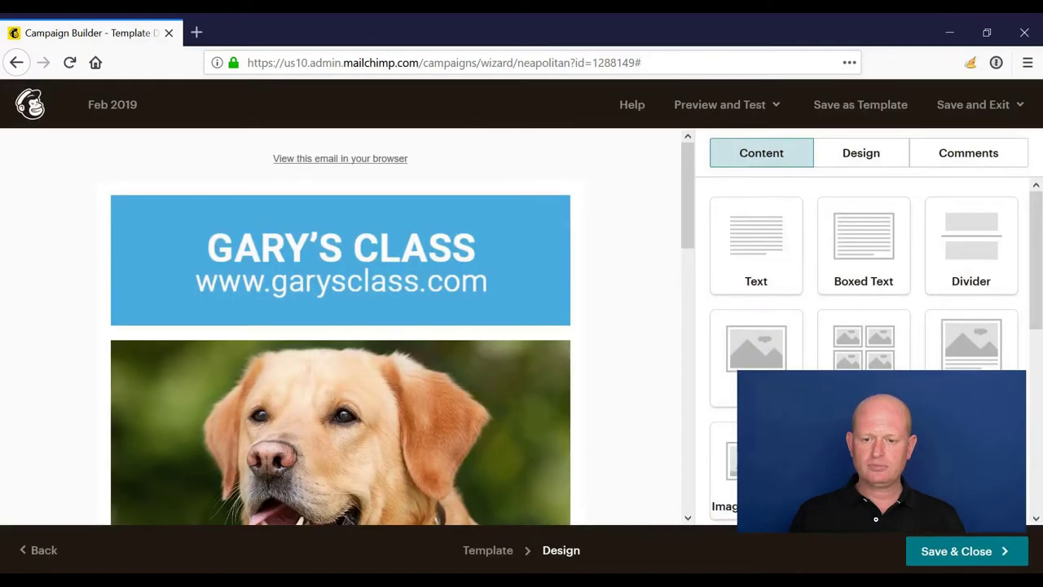
left_click(741, 106)
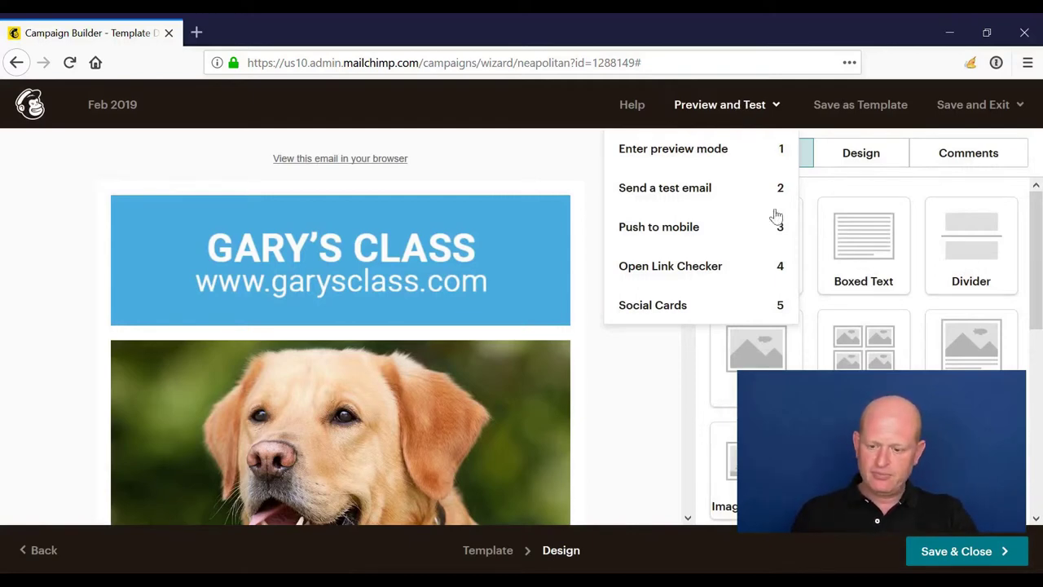
left_click(957, 556)
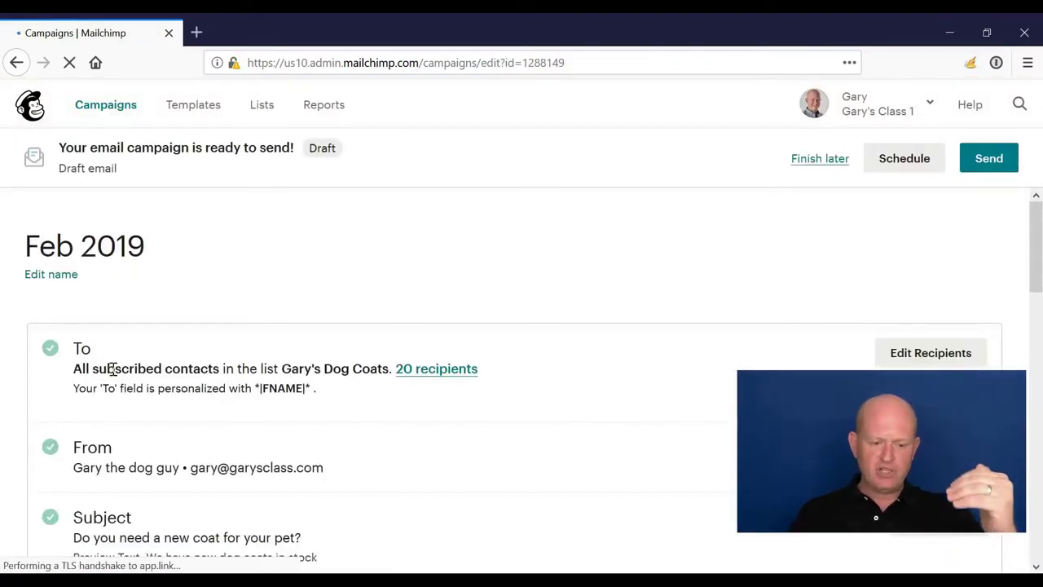
scroll(119, 432, "down", 5)
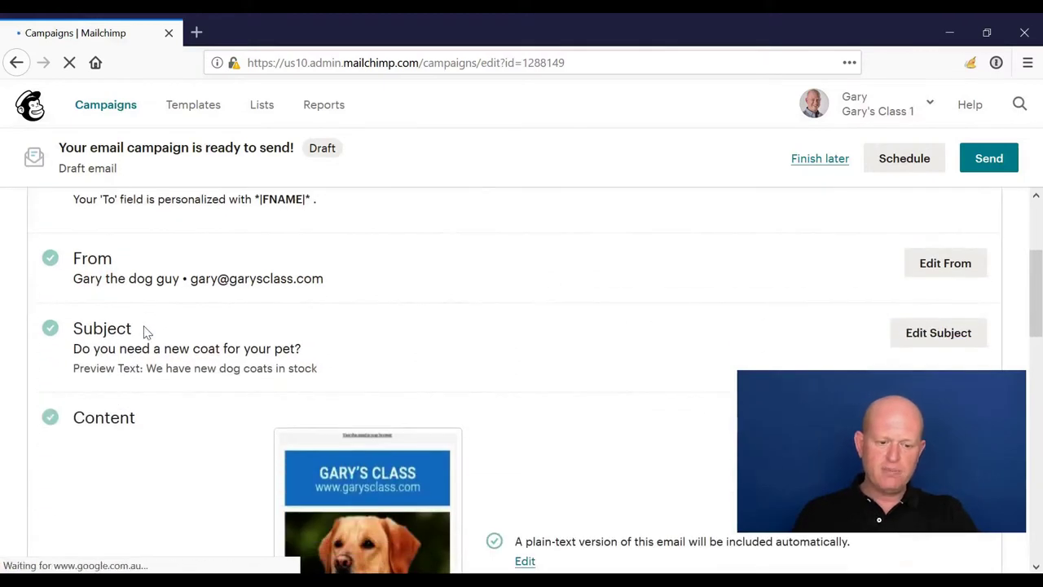
scroll(689, 418, "down", 4)
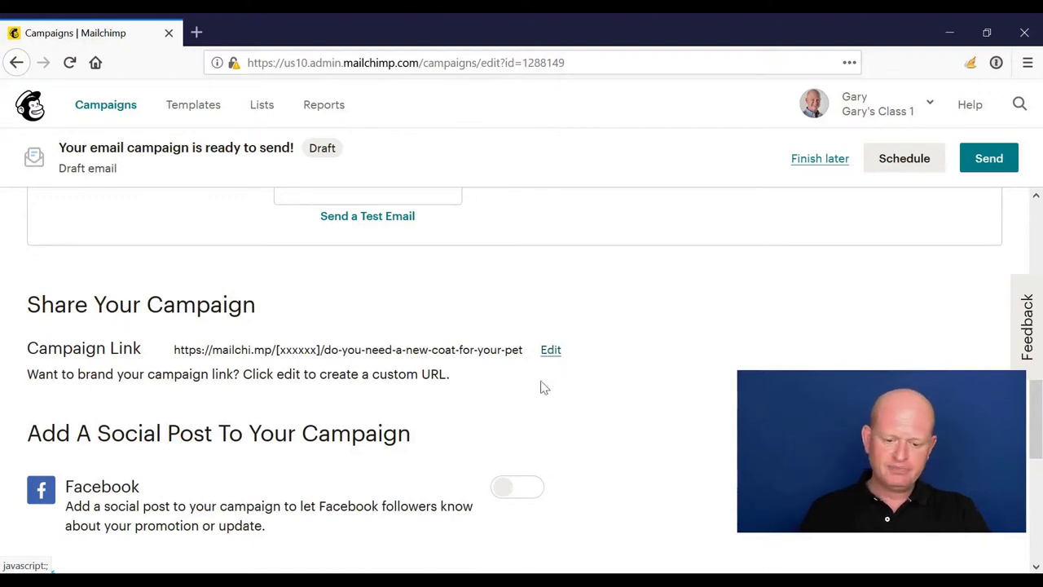
scroll(540, 386, "down", 4)
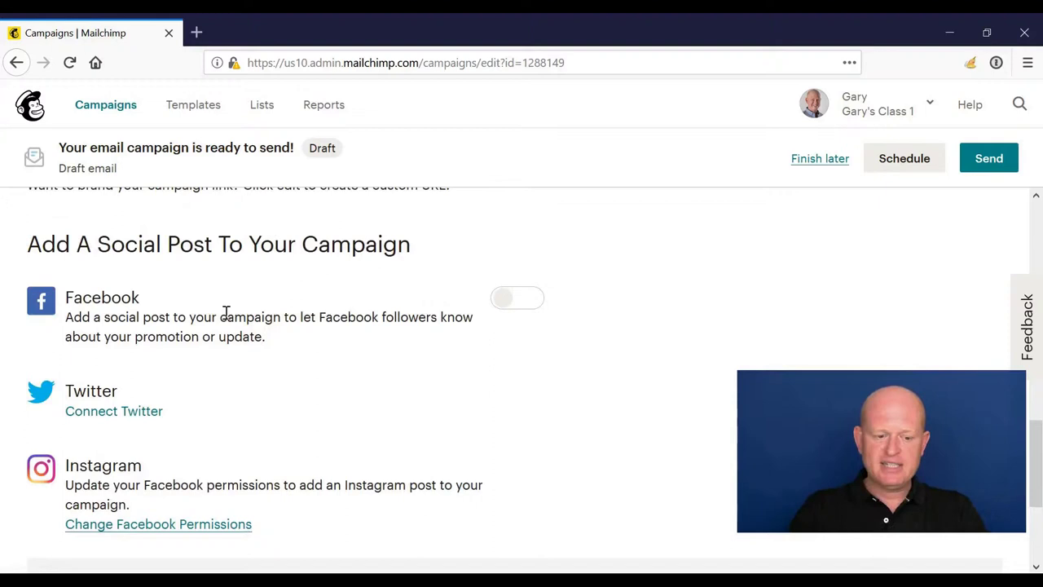
scroll(204, 414, "down", 2)
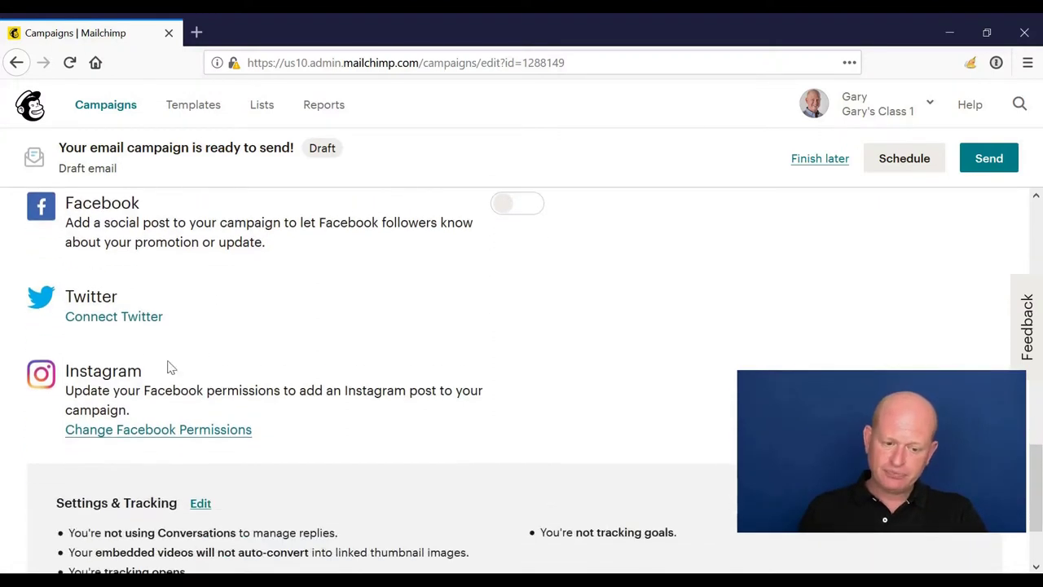
scroll(280, 396, "up", 4)
Try a Facebook post on a chosen page, then switch the Facebook toggle back off.
left_click(528, 397)
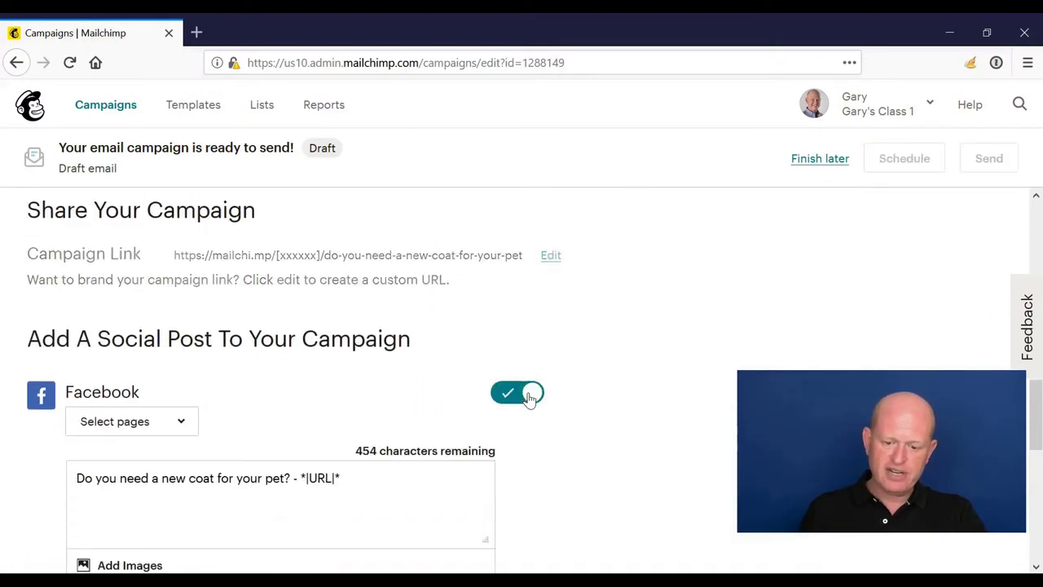
scroll(431, 414, "down", 3)
left_click(171, 240)
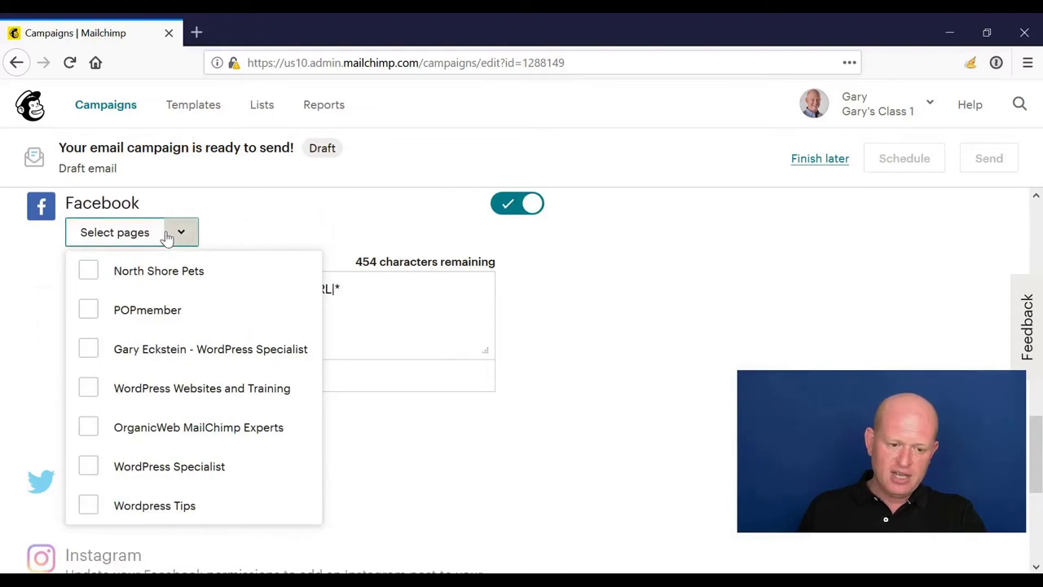
left_click(122, 307)
left_click(736, 366)
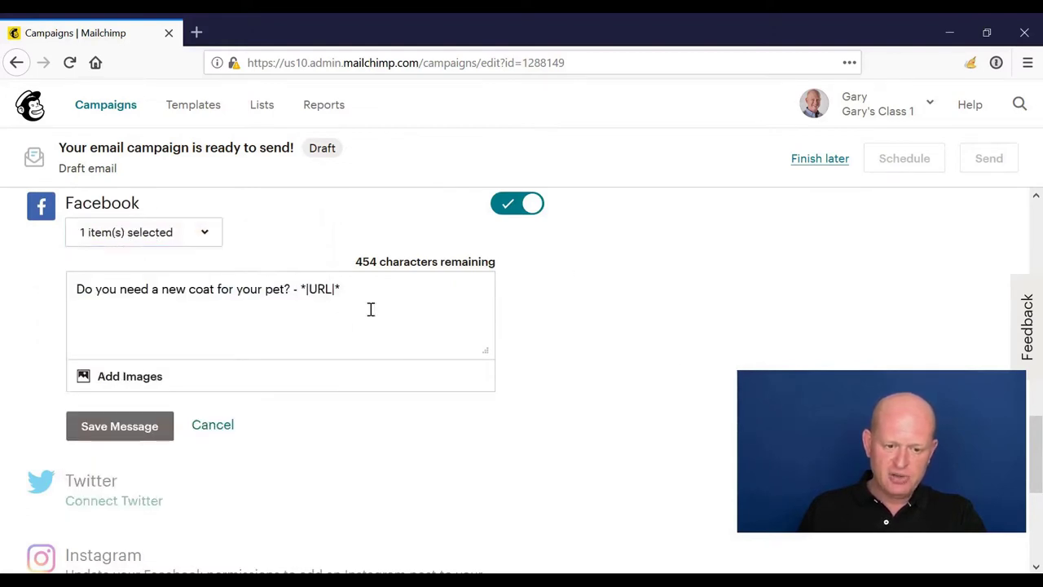
left_click(399, 305)
left_click_drag(398, 306, 57, 279)
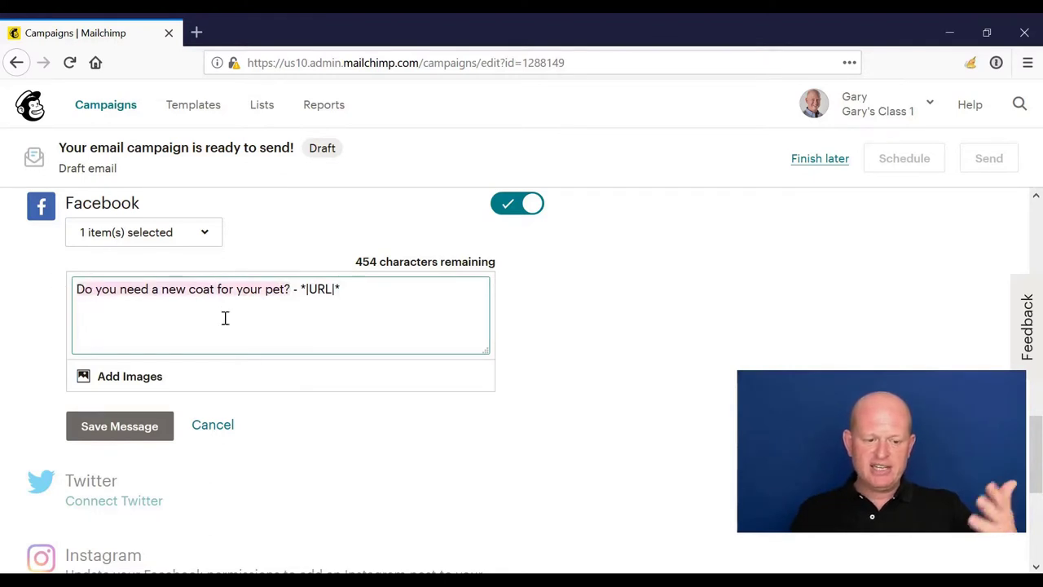
left_click(506, 204)
scroll(564, 370, "down", 3)
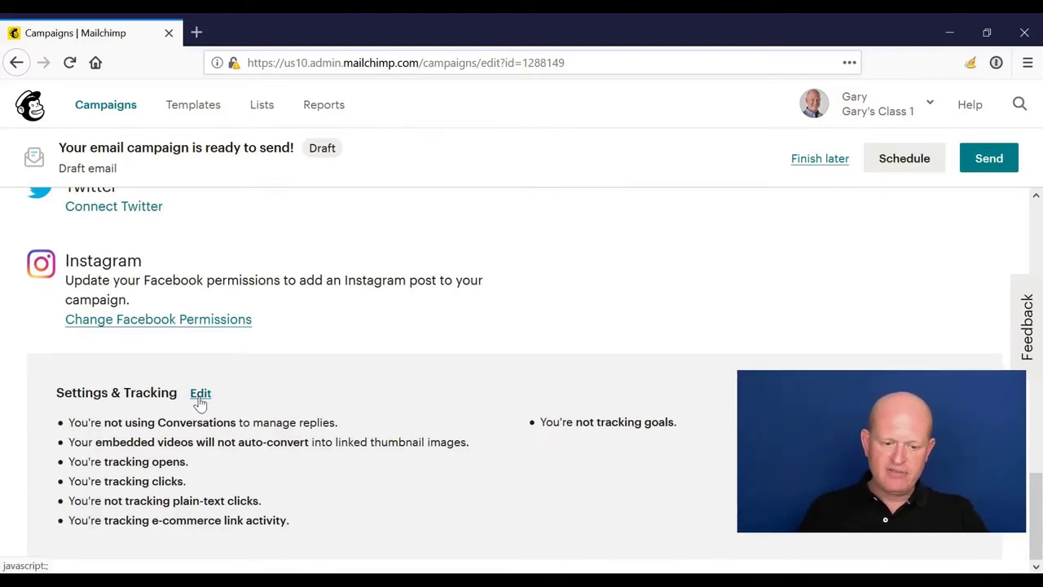
left_click(200, 394)
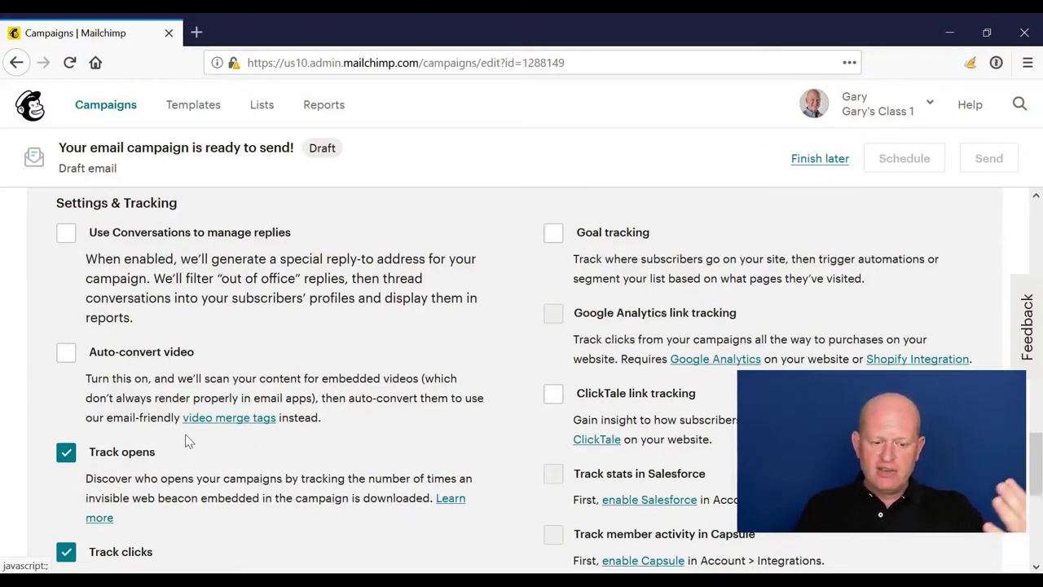
scroll(183, 428, "down", 3)
scroll(206, 464, "down", 2)
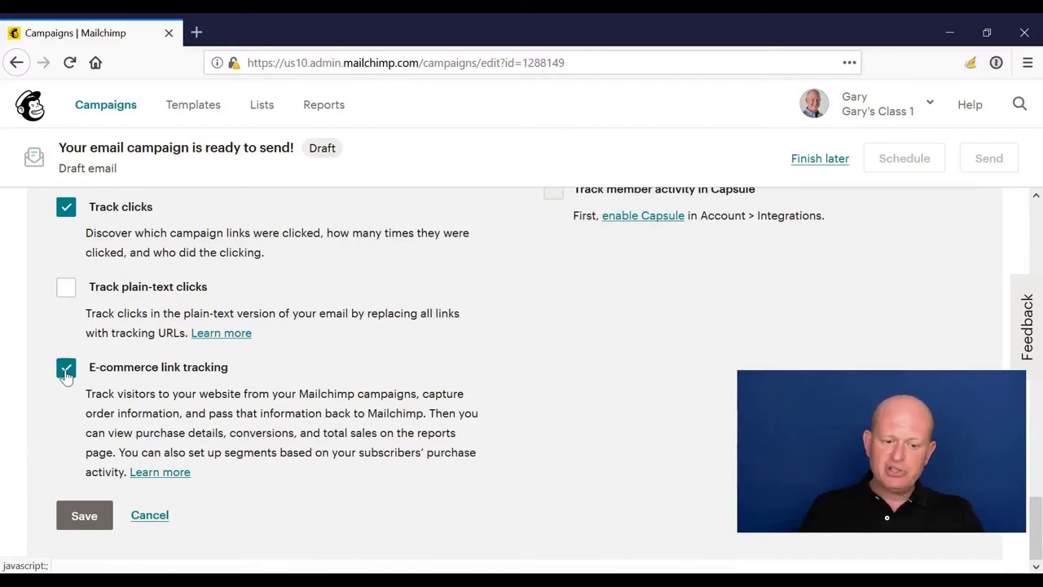
scroll(629, 401, "up", 3)
scroll(629, 400, "up", 1)
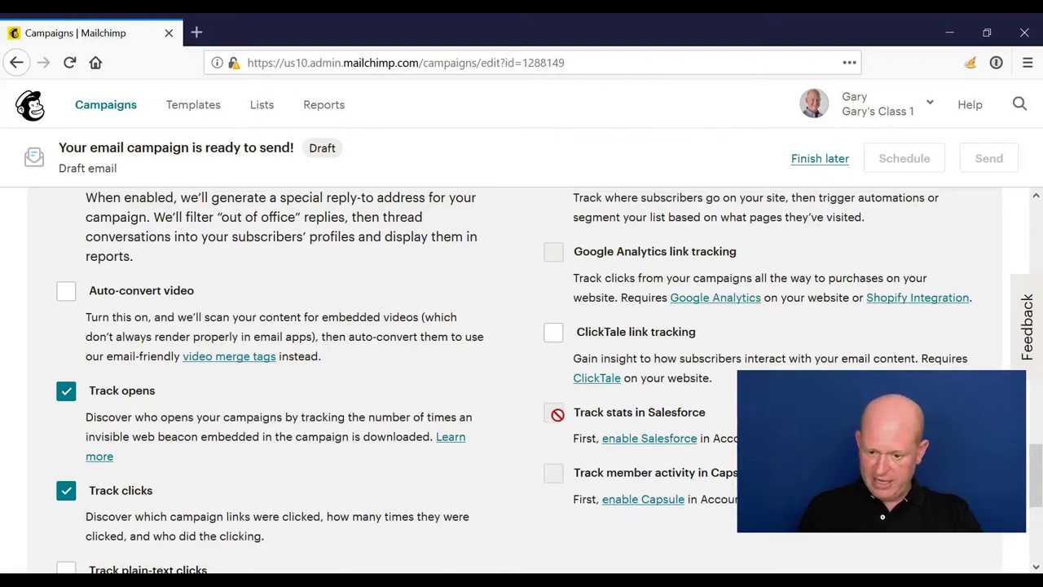
scroll(557, 414, "up", 3)
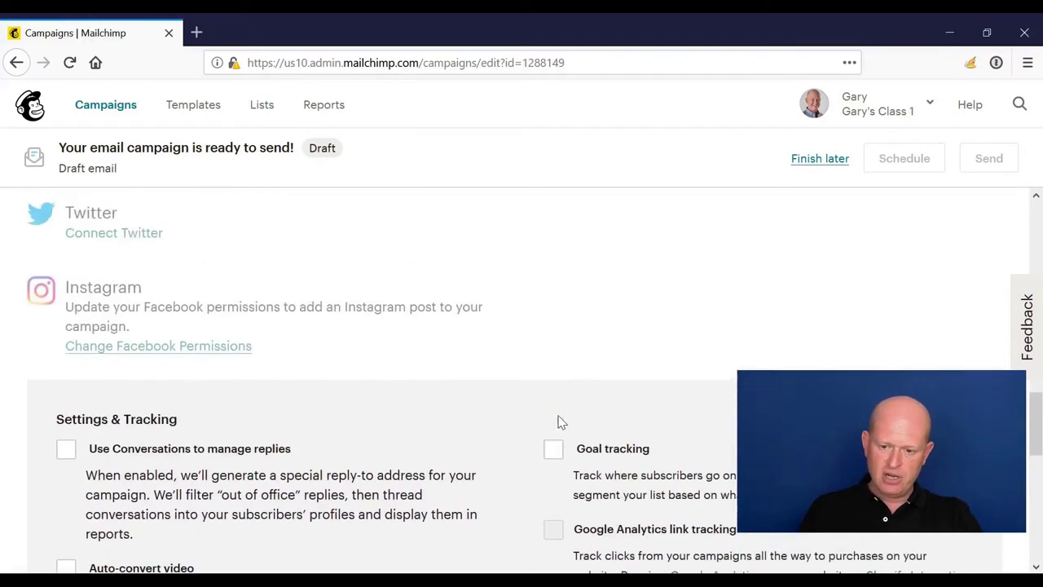
scroll(557, 417, "down", 6)
scroll(559, 421, "down", 3)
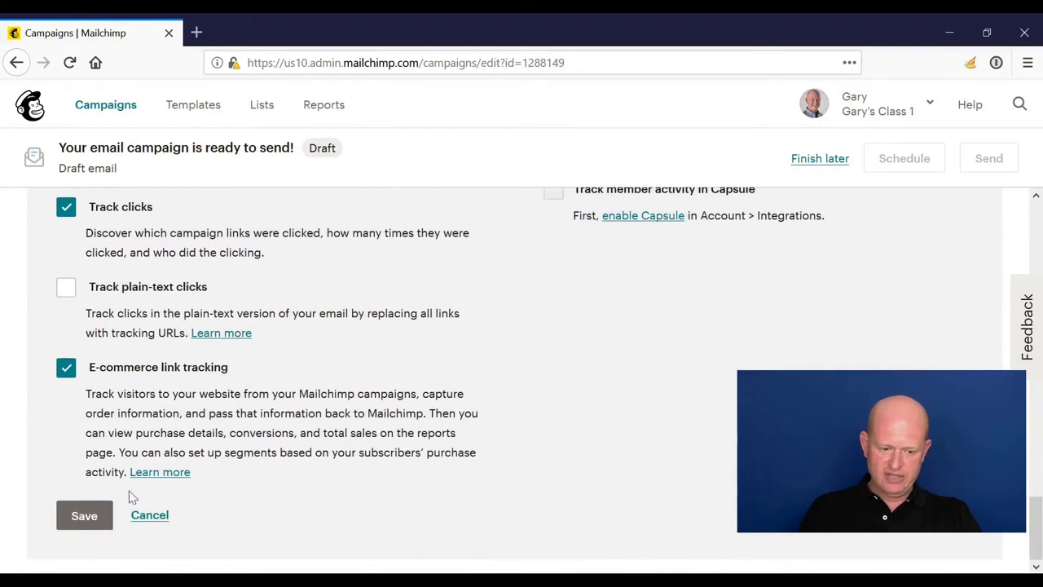
left_click(77, 519)
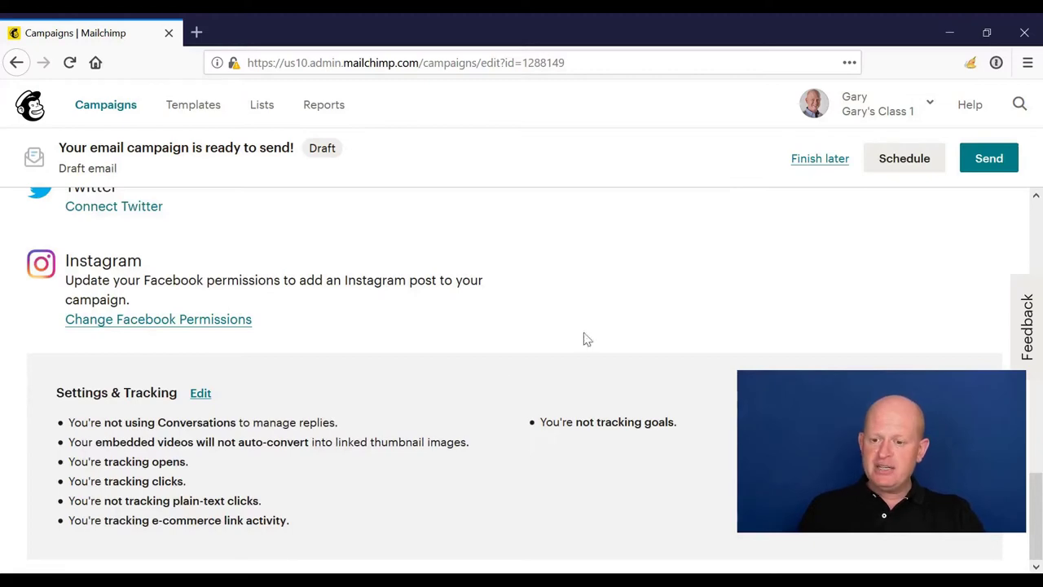
Scroll back to the top of the Feb 2019 campaign page.
scroll(888, 275, "up", 15)
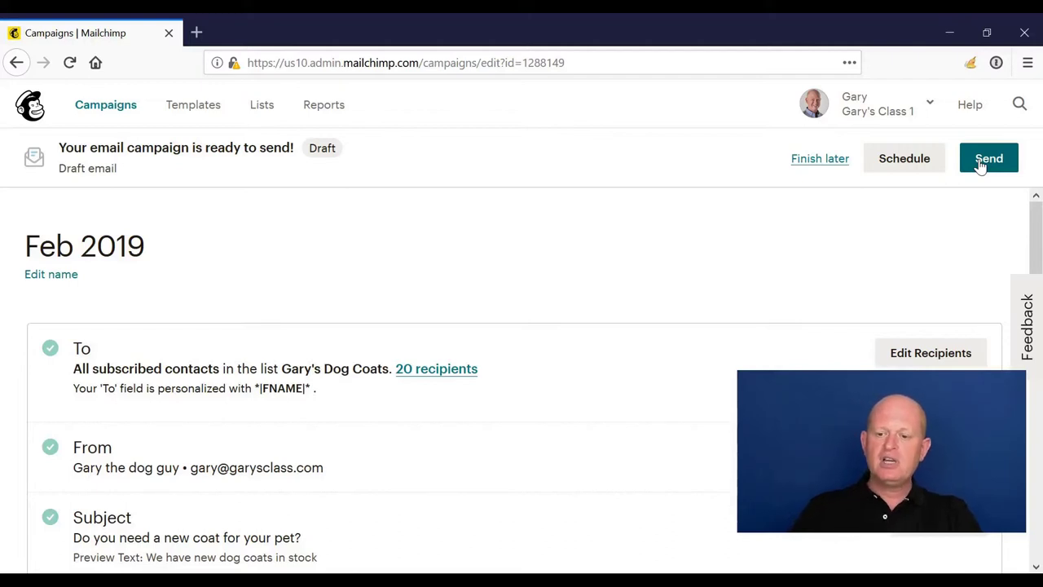
left_click(890, 165)
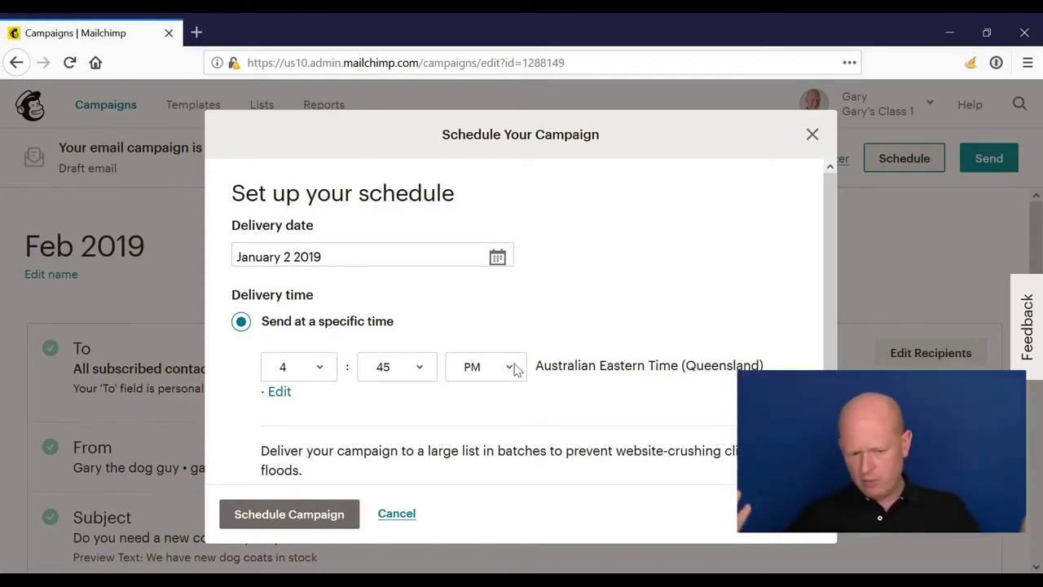
left_click(388, 261)
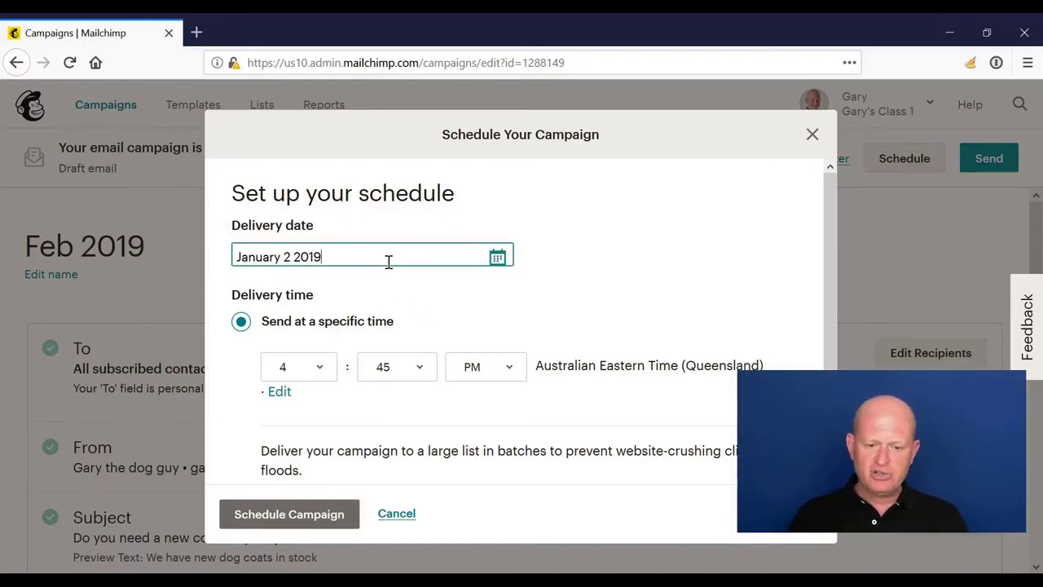
left_click(431, 302)
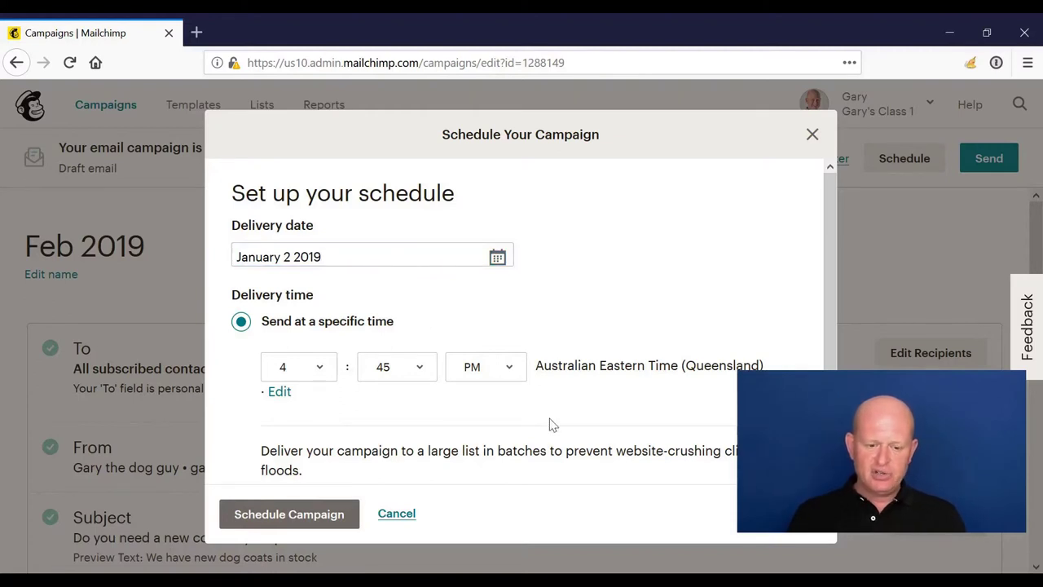
scroll(544, 422, "down", 1)
scroll(545, 422, "down", 1)
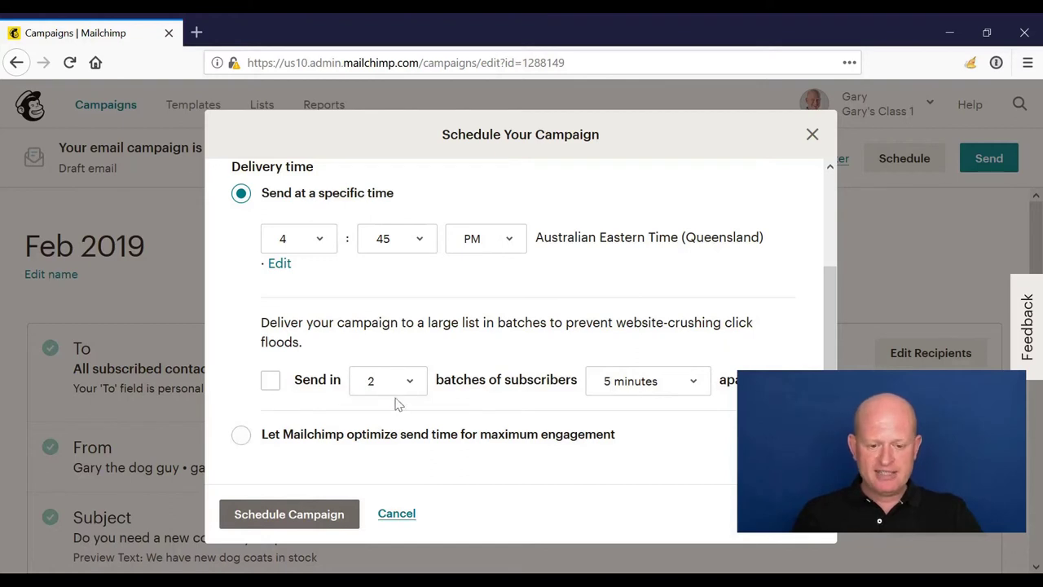
Scroll through the Schedule Your Campaign options to review them.
scroll(383, 298, "up", 3)
scroll(408, 303, "down", 3)
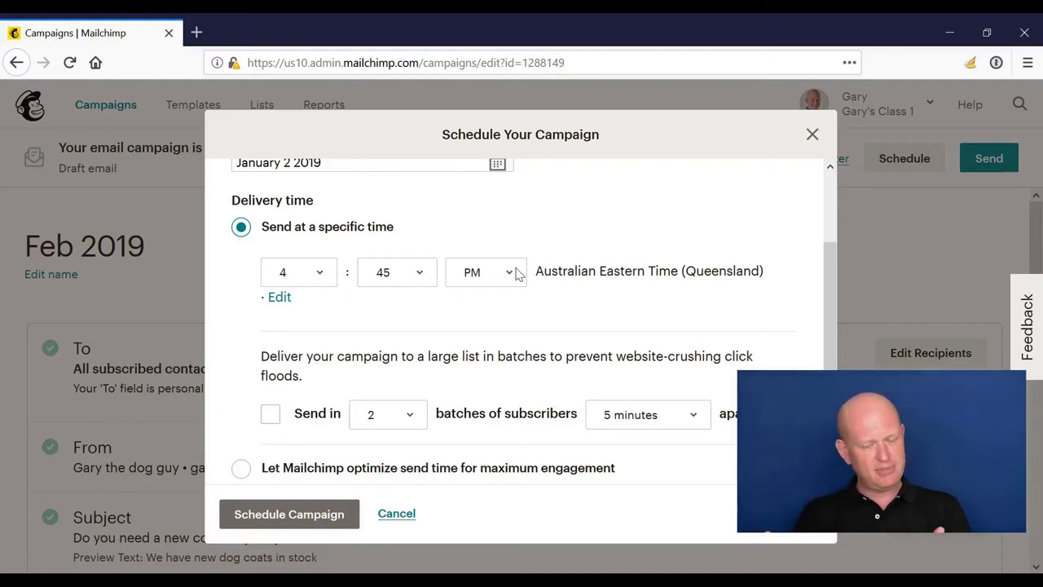
Skip scheduling and send Feb 2019 immediately to the 20 dog-coats subscribers.
left_click(397, 515)
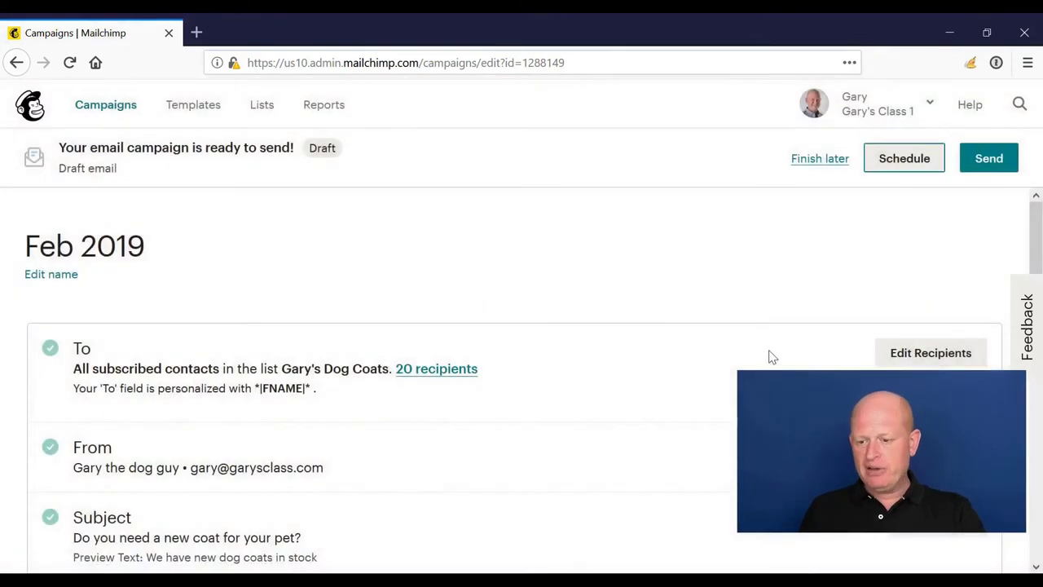
left_click(994, 158)
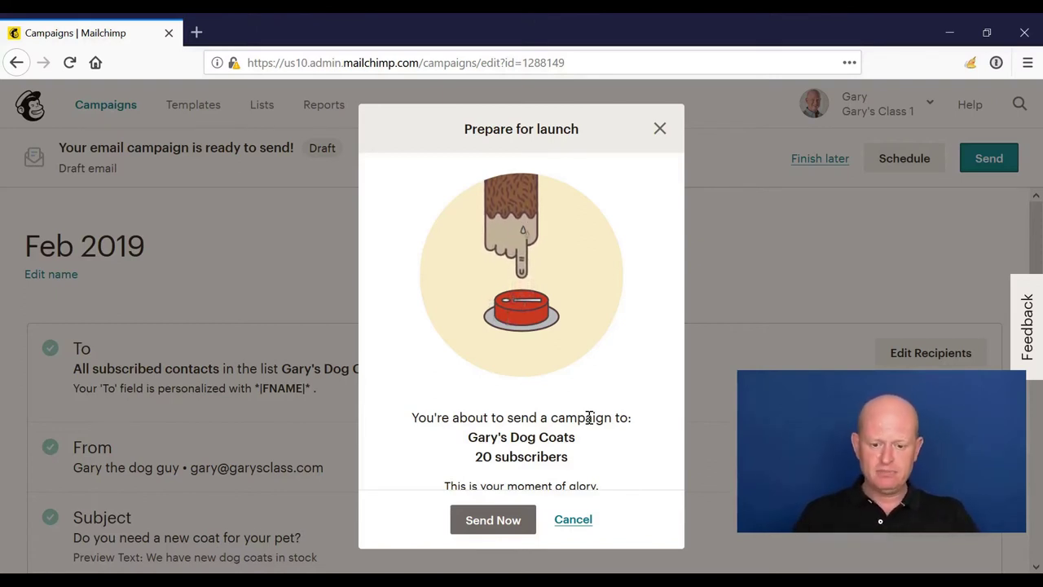
left_click(491, 522)
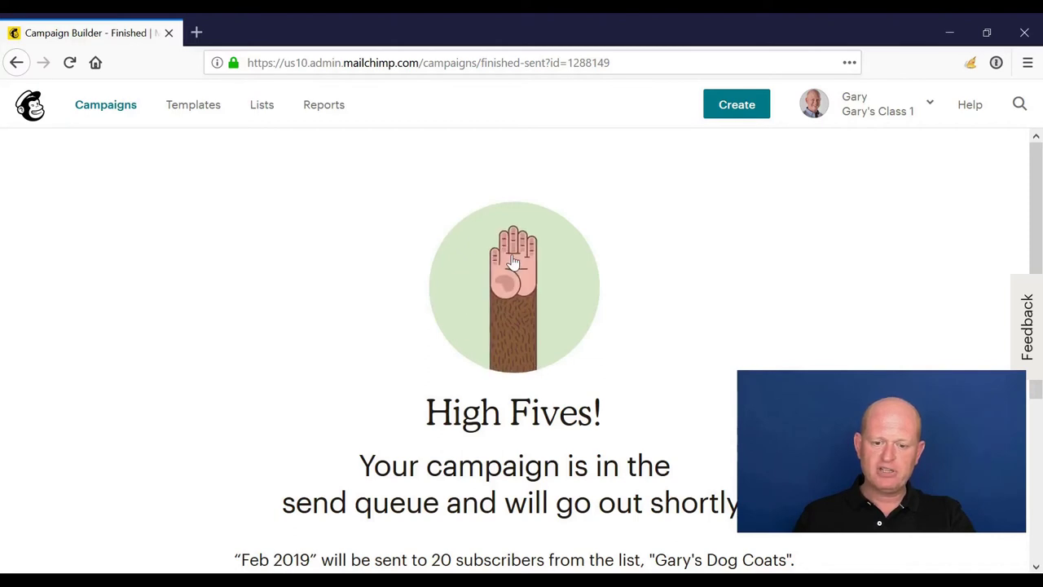
left_click(514, 261)
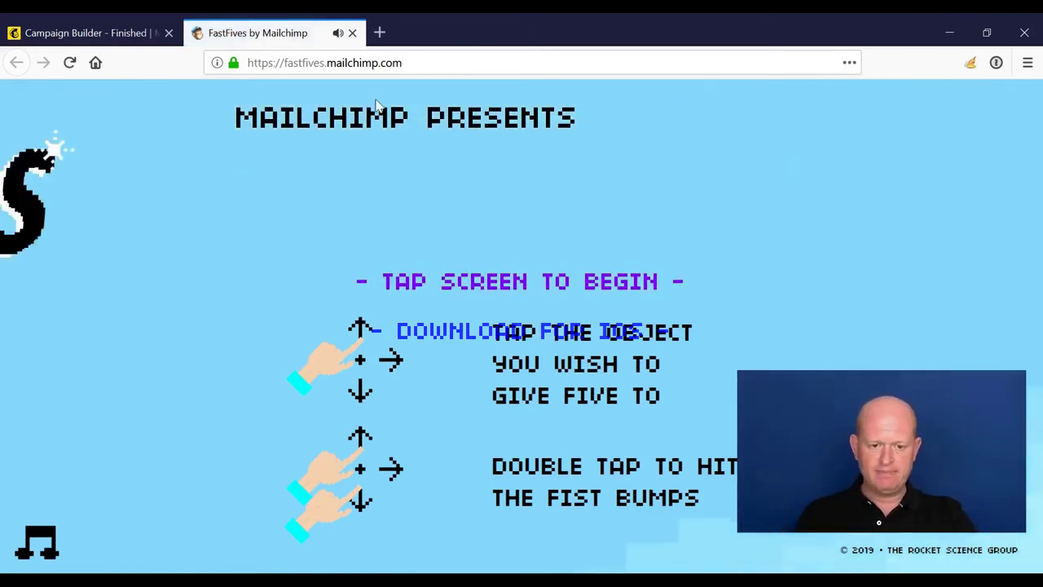
left_click(351, 33)
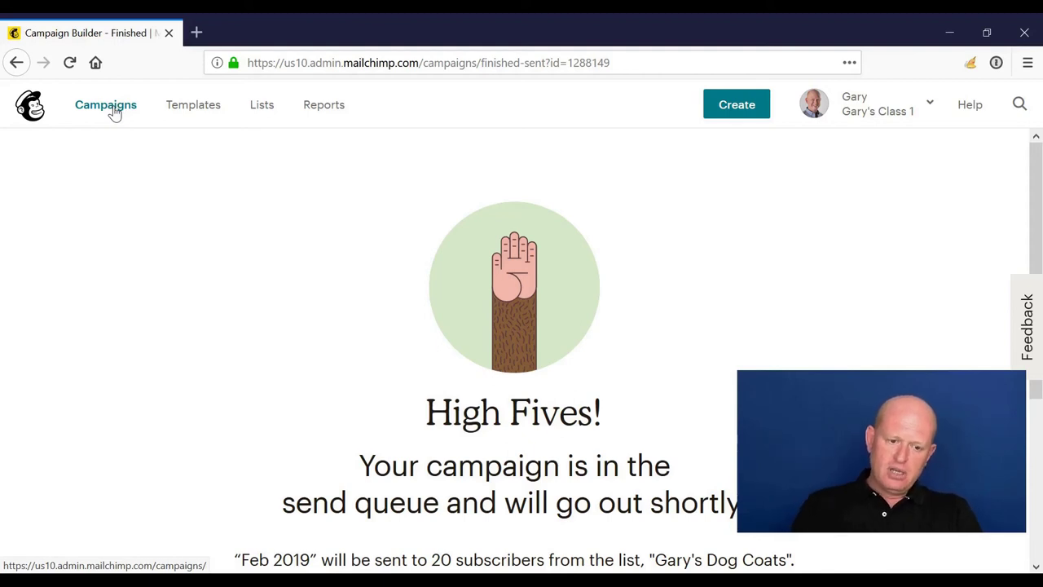
Check the Campaigns list, where Feb 2019 shows Sent to 20, and glance at its actions menu.
left_click(106, 105)
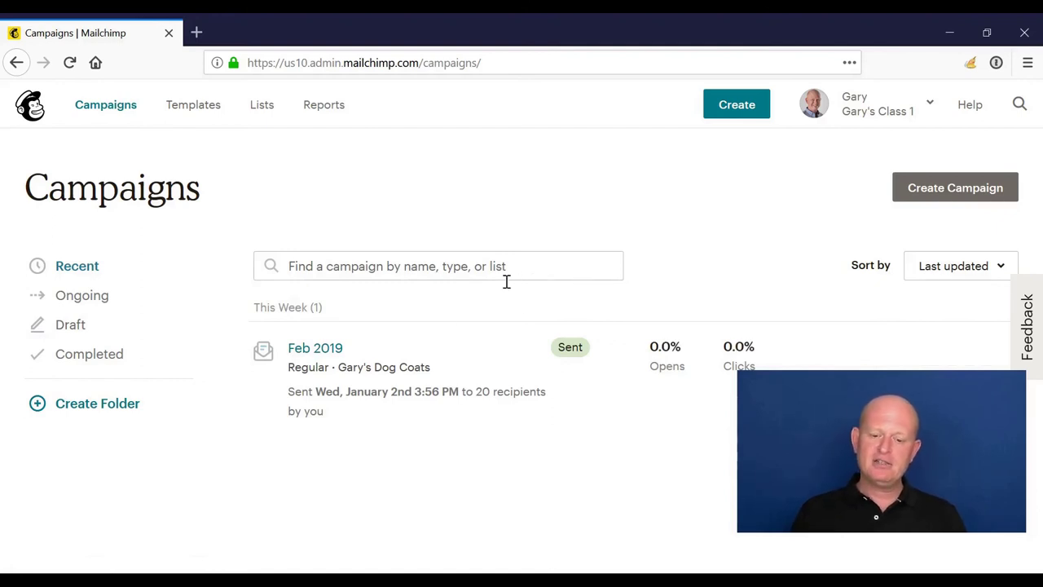
mouse_move(931, 345)
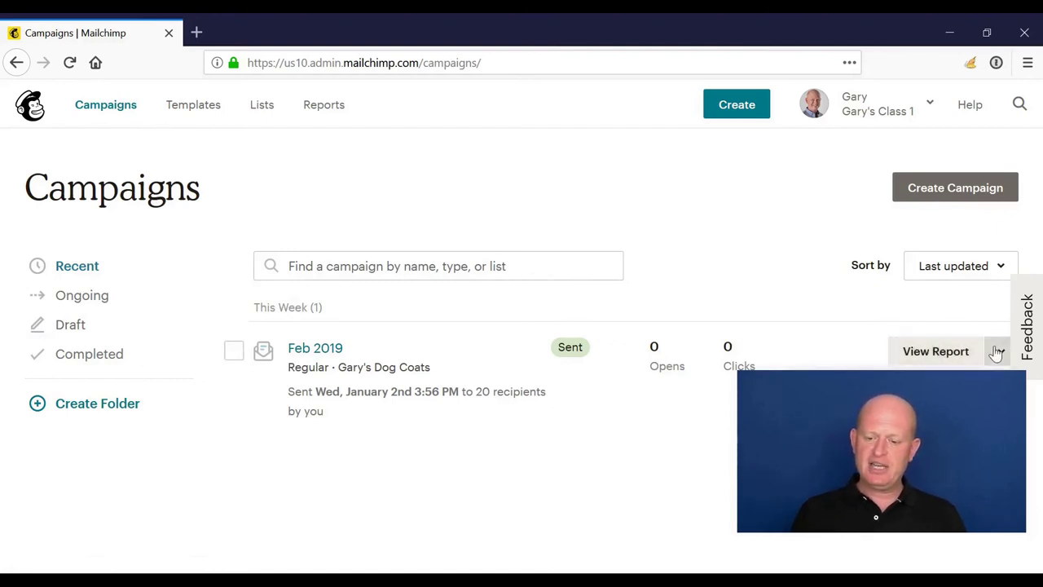
left_click(998, 351)
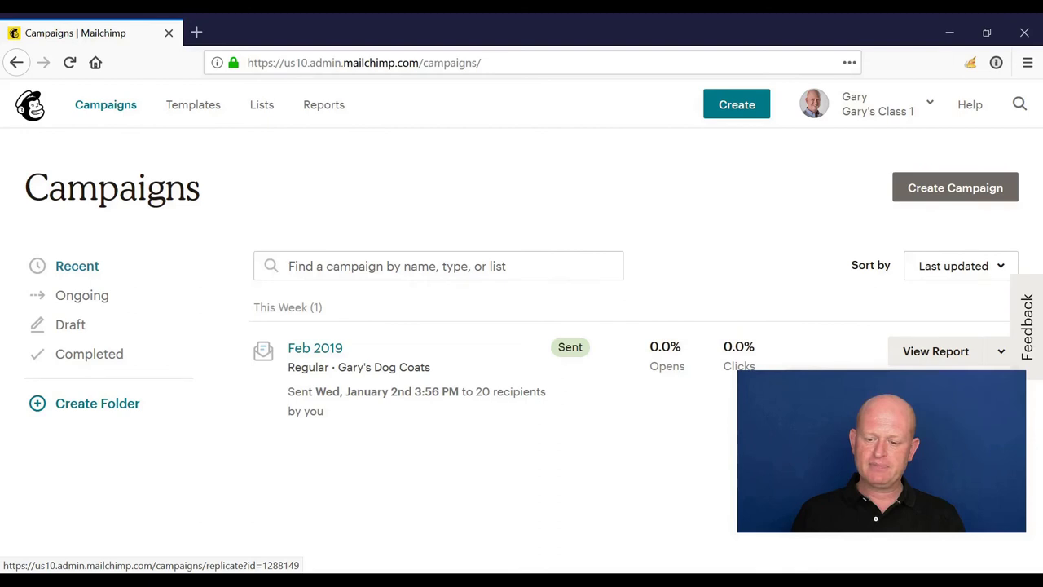
left_click(707, 243)
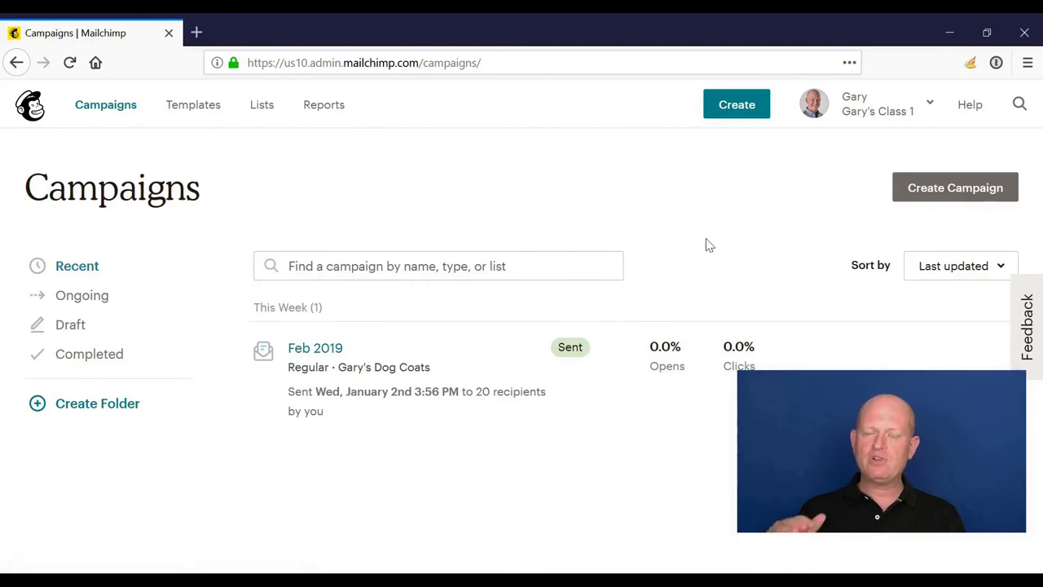